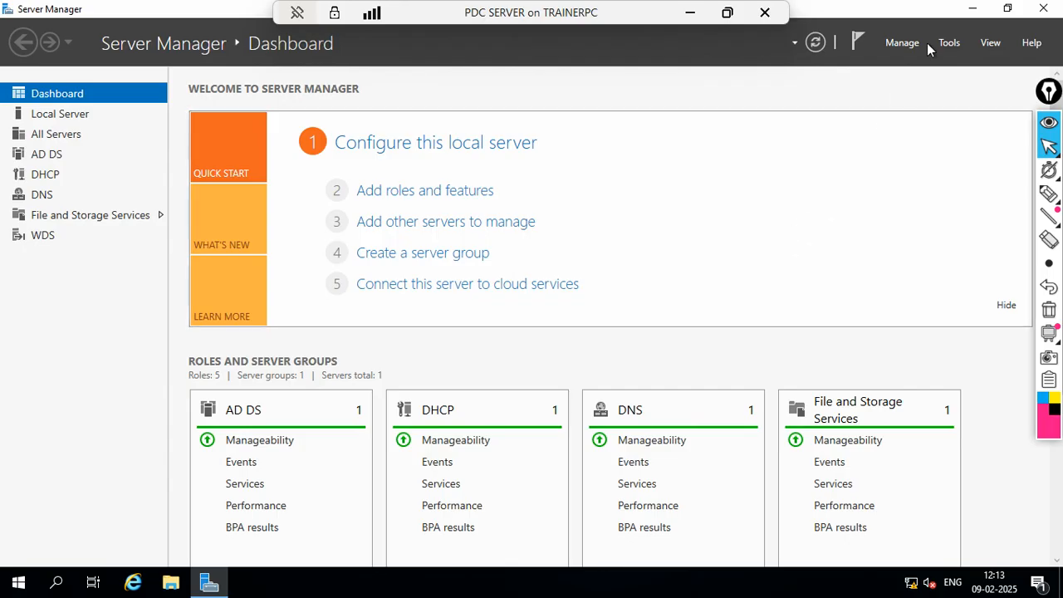
Open DNS Manager and view the forward and reverse lookup zones of the TECHPDC server.
left_click(948, 45)
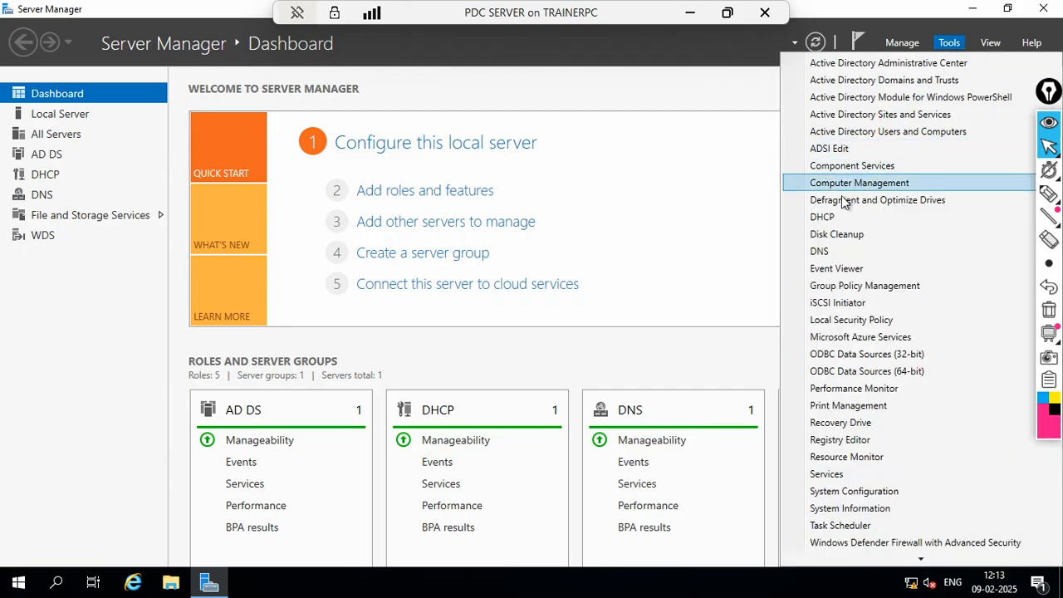
left_click(822, 251)
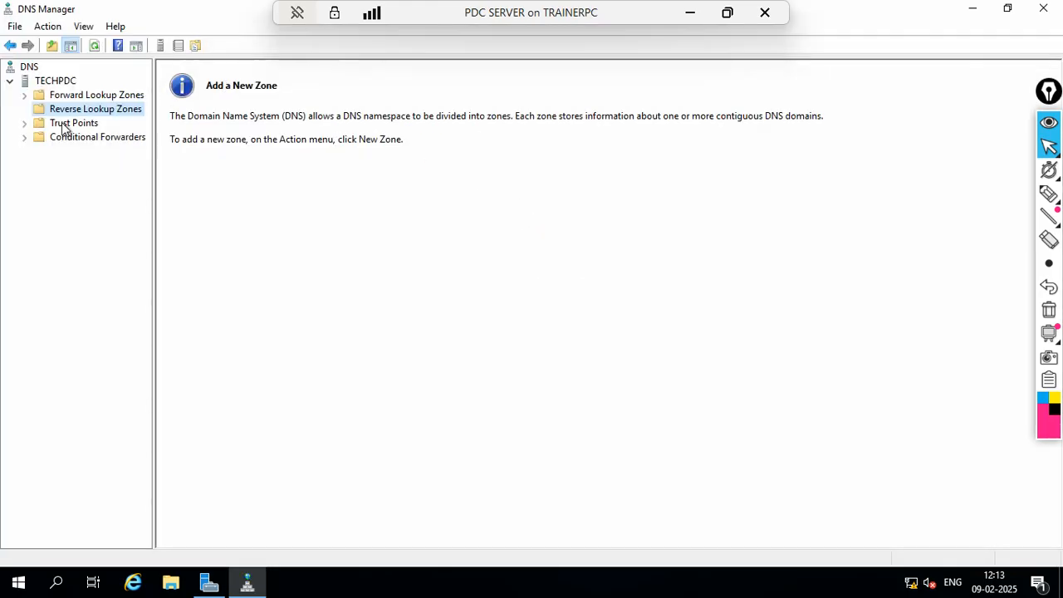
double_click(60, 95)
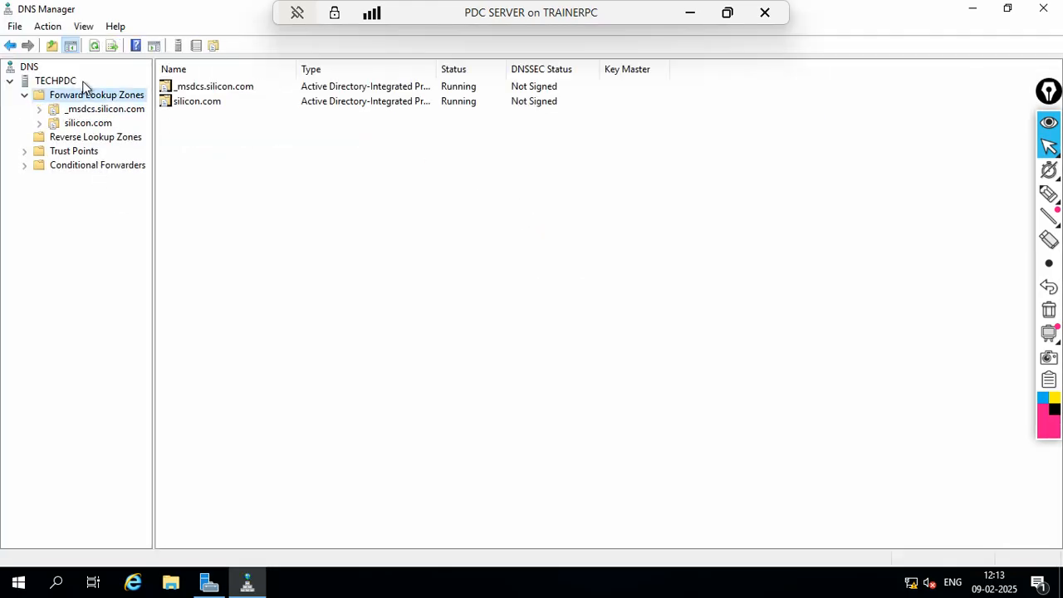
left_click(79, 138)
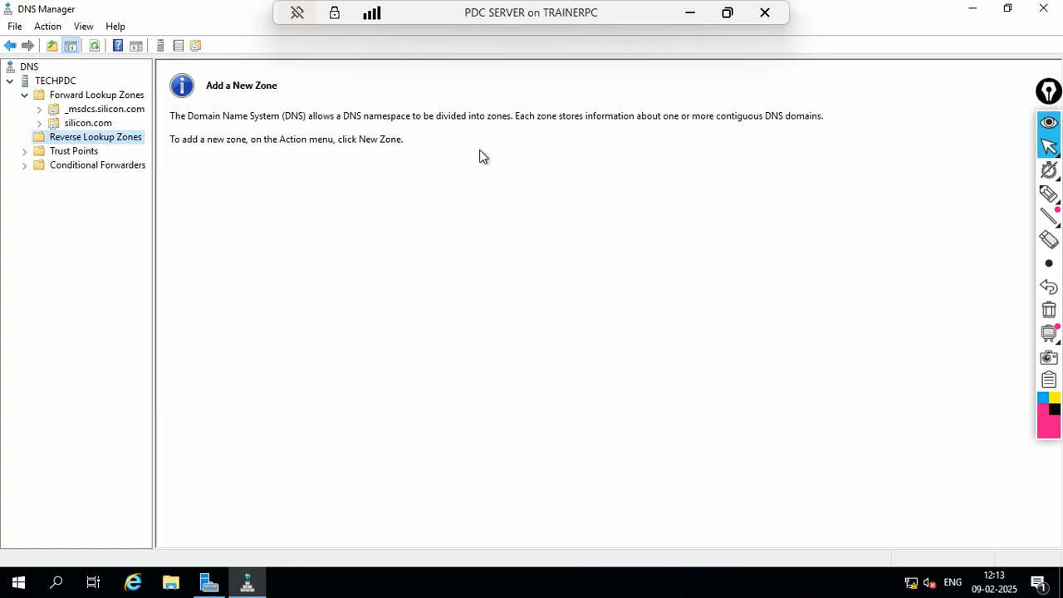
Run nslookup silicon.com in a Command Prompt and examine the returned addresses.
key("super+r")
key("Return")
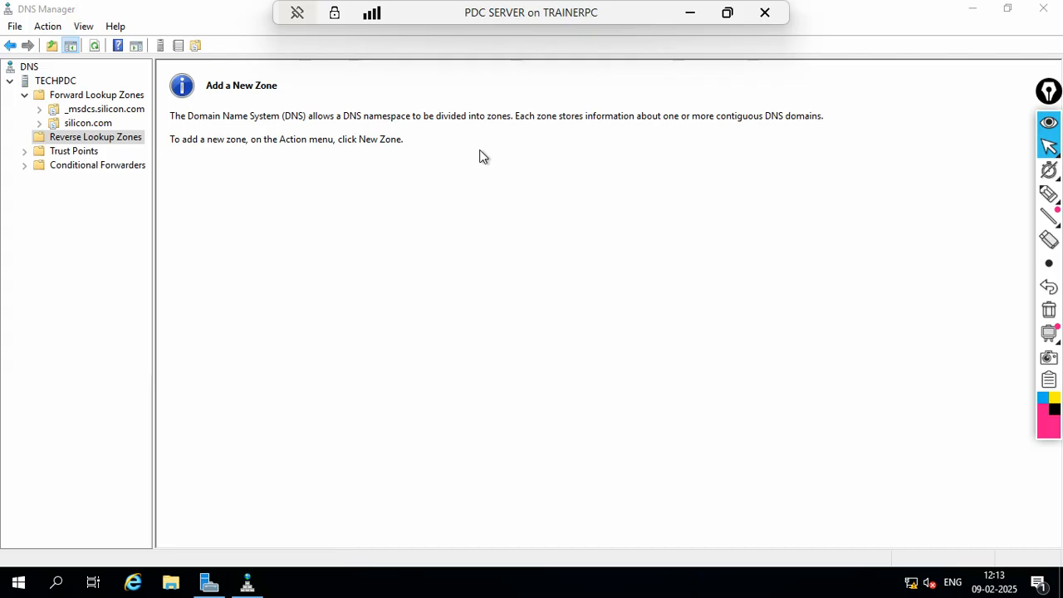
type("nsliip")
key("BackSpace")
key("BackSpace")
key("BackSpace")
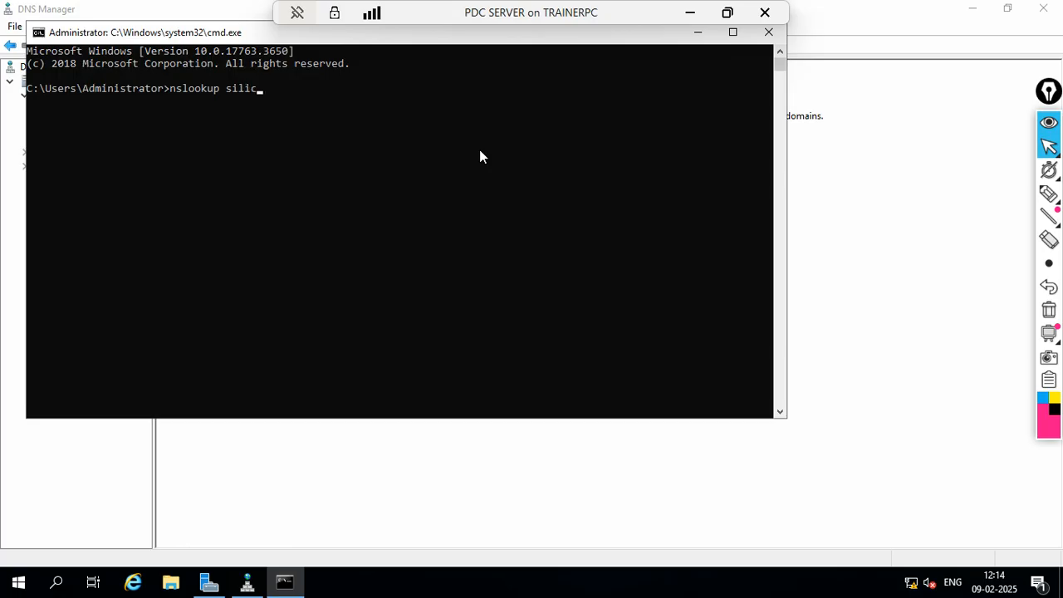
key("Return")
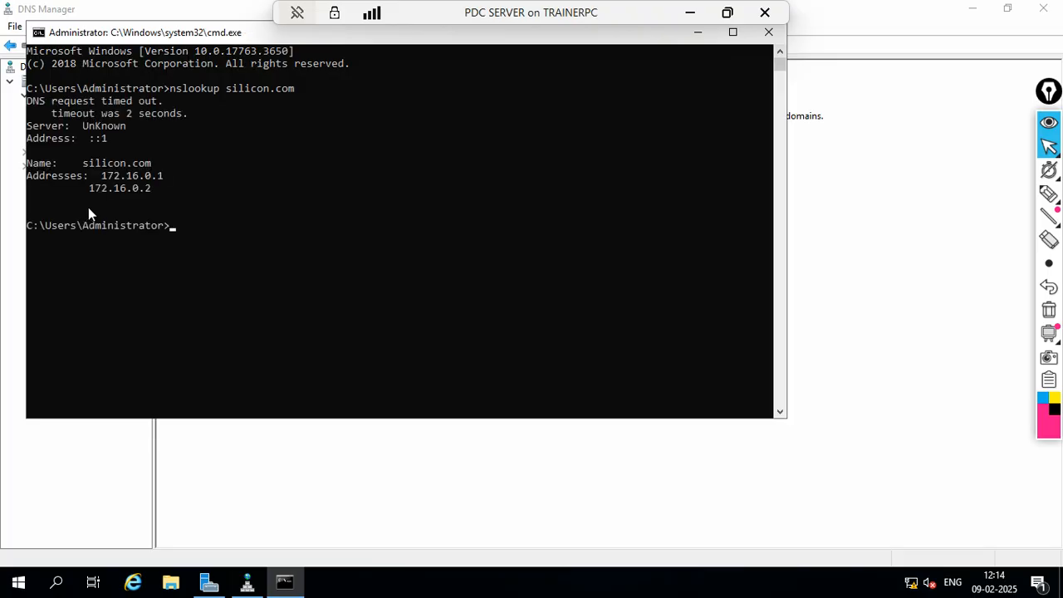
left_click_drag(90, 175, 160, 197)
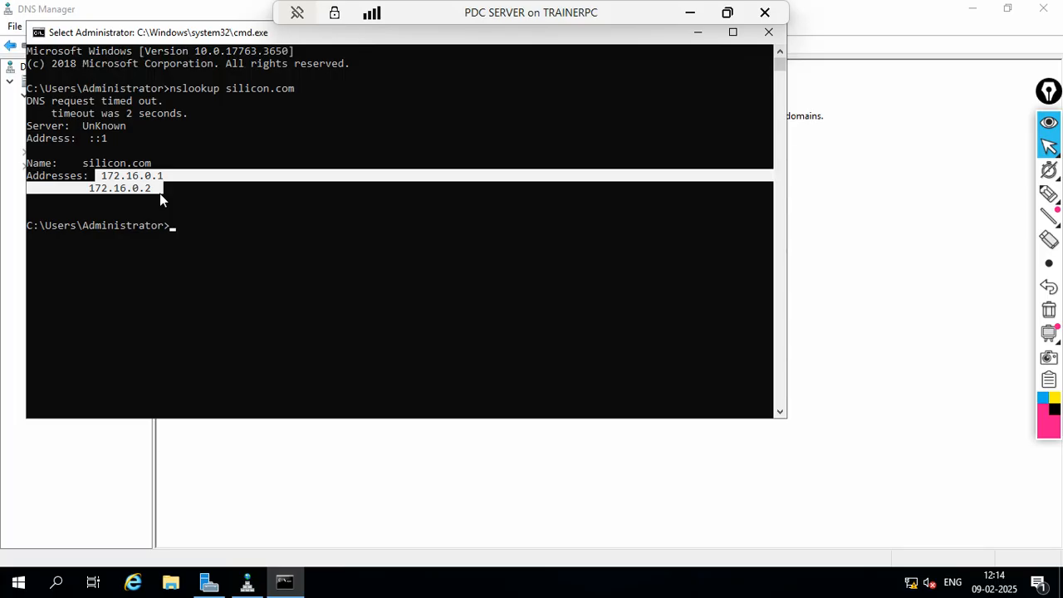
Recall the previous nslookup command at the prompt and remove the domain name from it without running it.
right_click(191, 241)
key("Up")
key("BackSpace")
key("BackSpace")
key("BackSpace")
key("BackSpace")
key("BackSpace")
key("BackSpace")
key("BackSpace")
key("BackSpace")
key("BackSpace")
key("BackSpace")
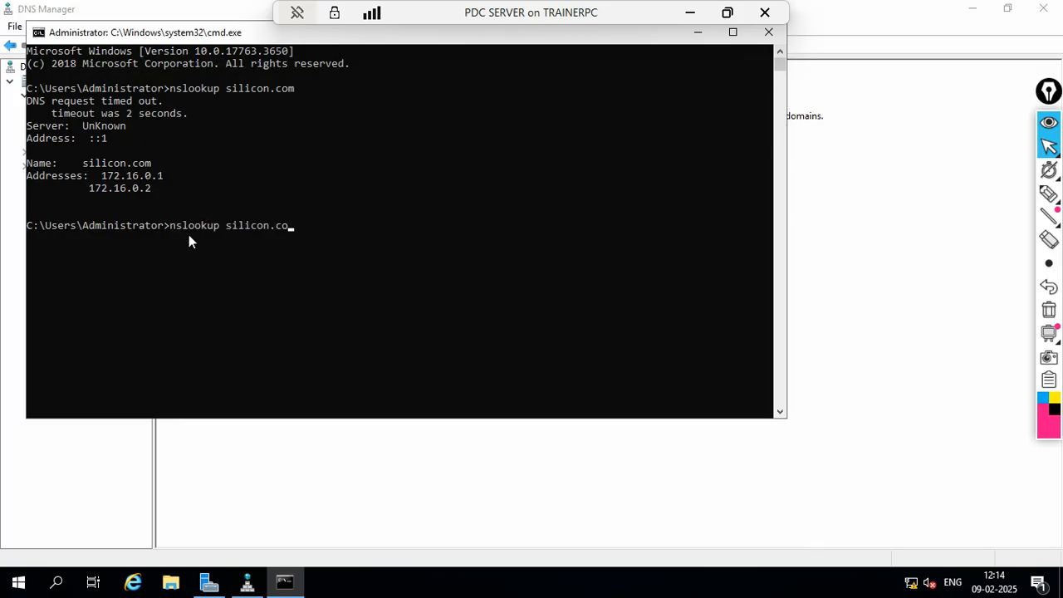
key("BackSpace")
Check the local server's Ethernet IP address in Server Manager, and return to the Command Prompt.
left_click(209, 582)
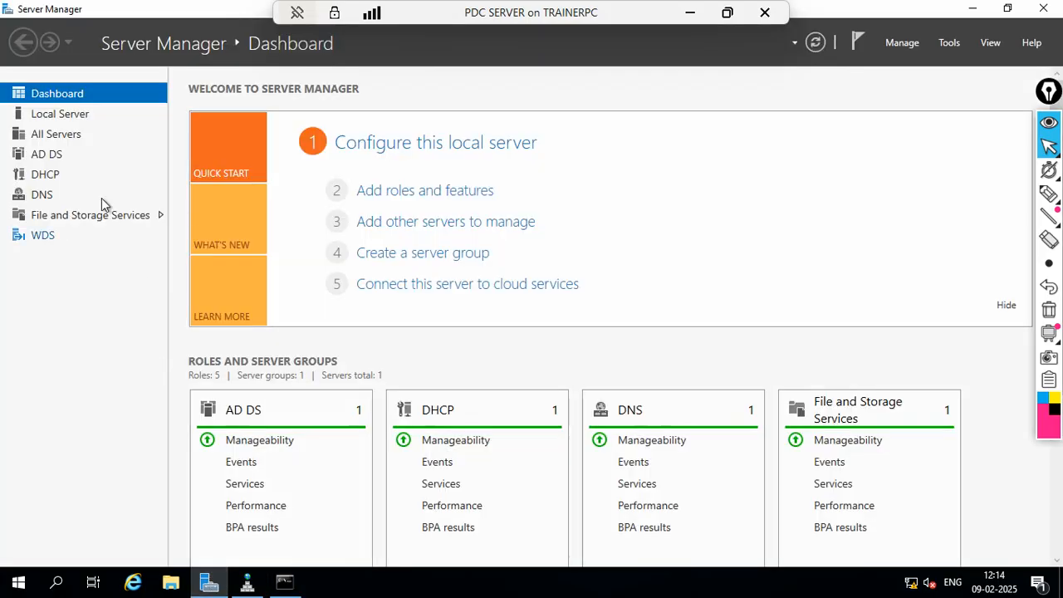
left_click(58, 117)
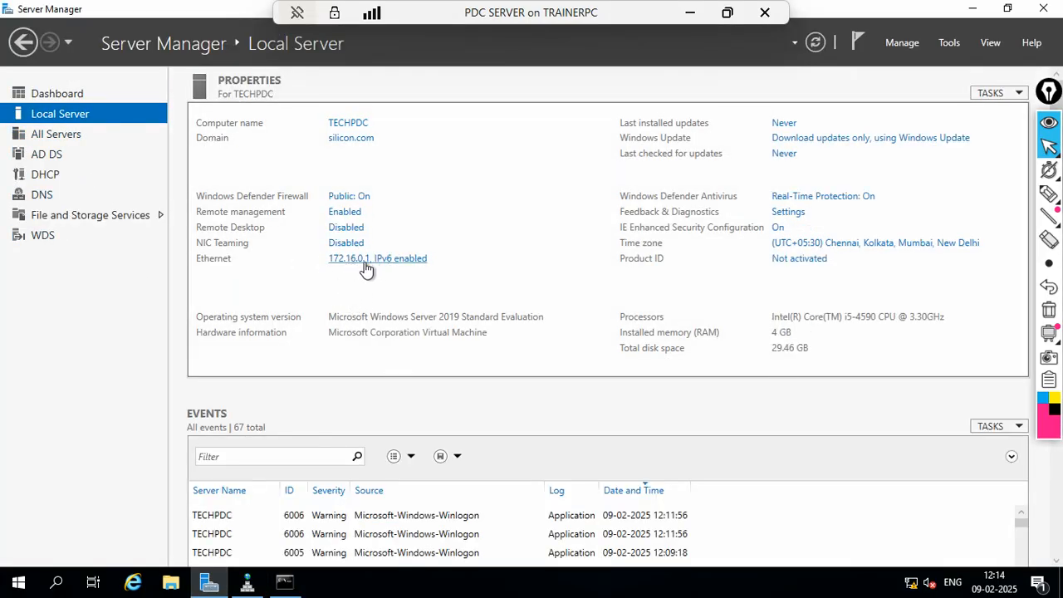
left_click(690, 13)
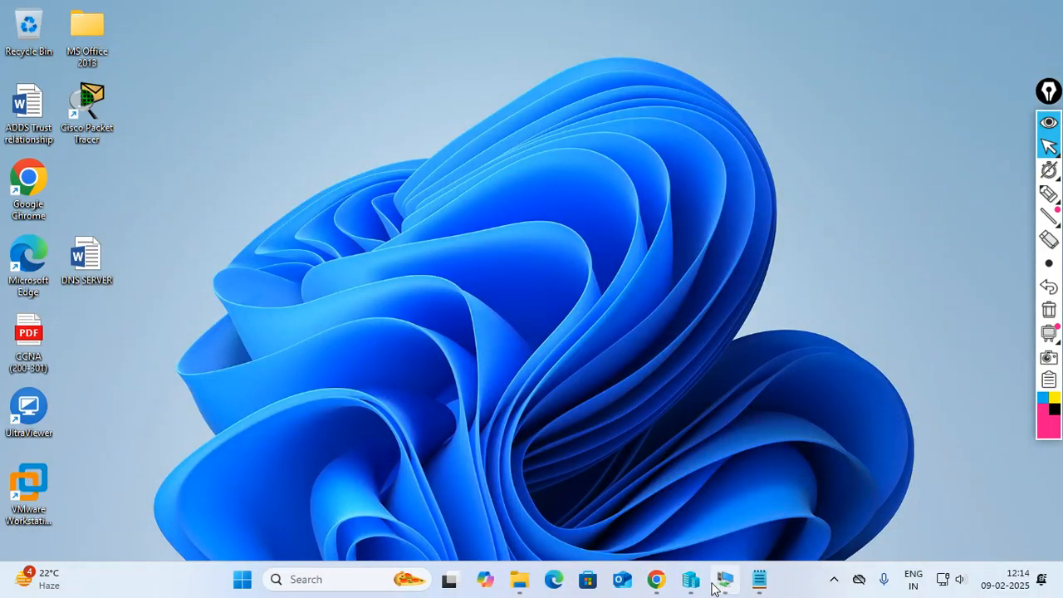
left_click(693, 581)
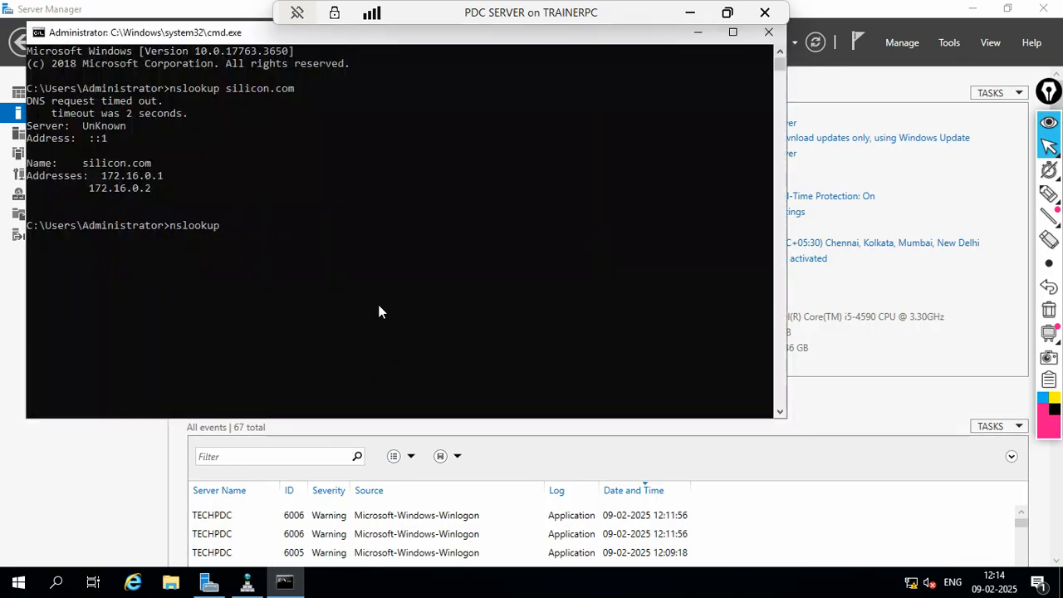
Run nslookup 172.16.0.1 to test reverse resolution, read the reply, and close the Command Prompt.
left_click(376, 303)
type("172.16.0.1")
key("Return")
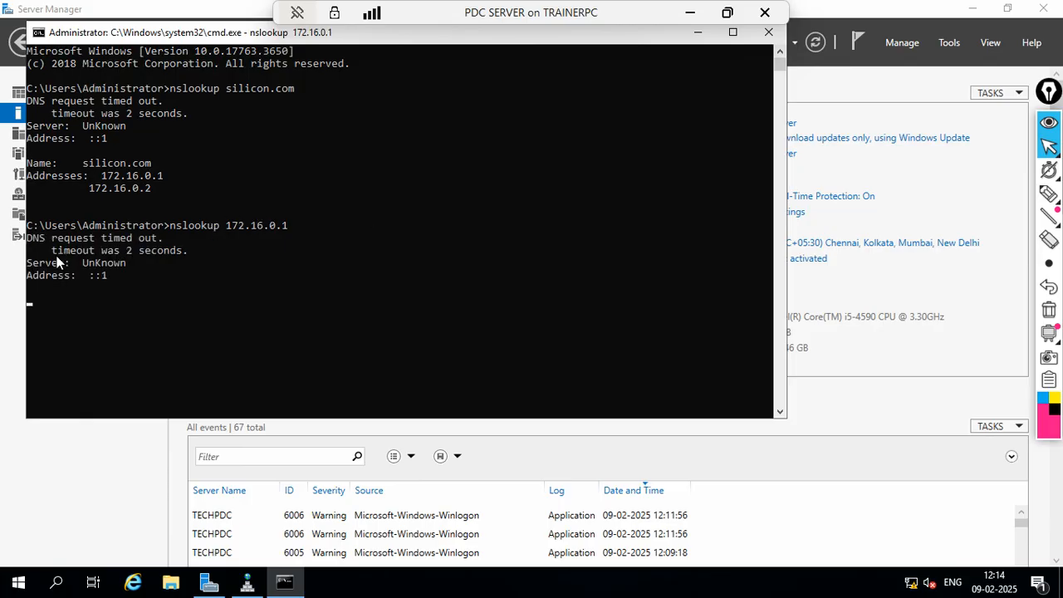
left_click_drag(52, 238, 218, 281)
left_click(172, 252)
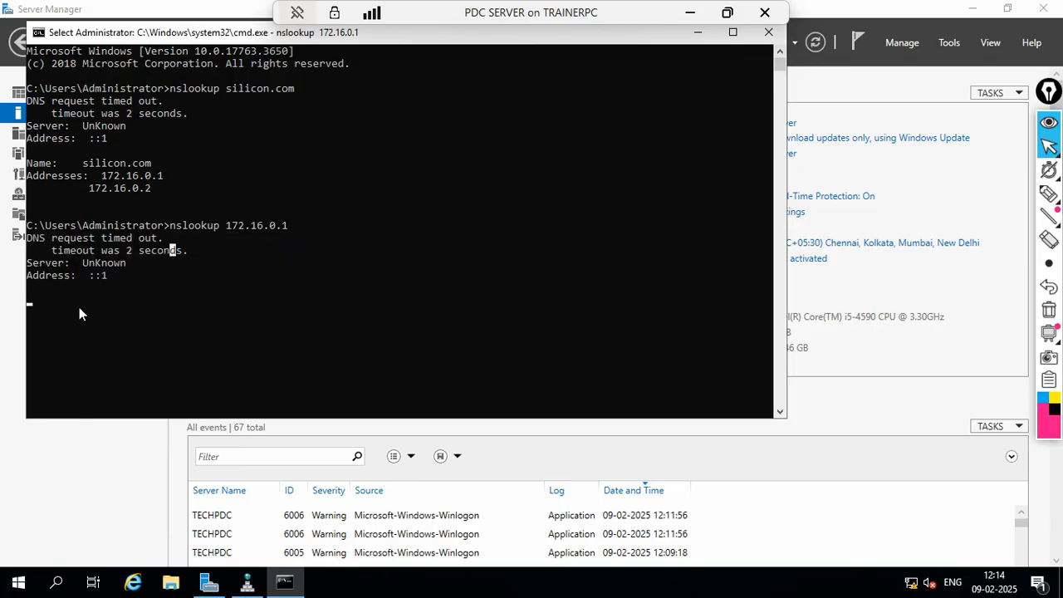
left_click_drag(31, 301, 329, 314)
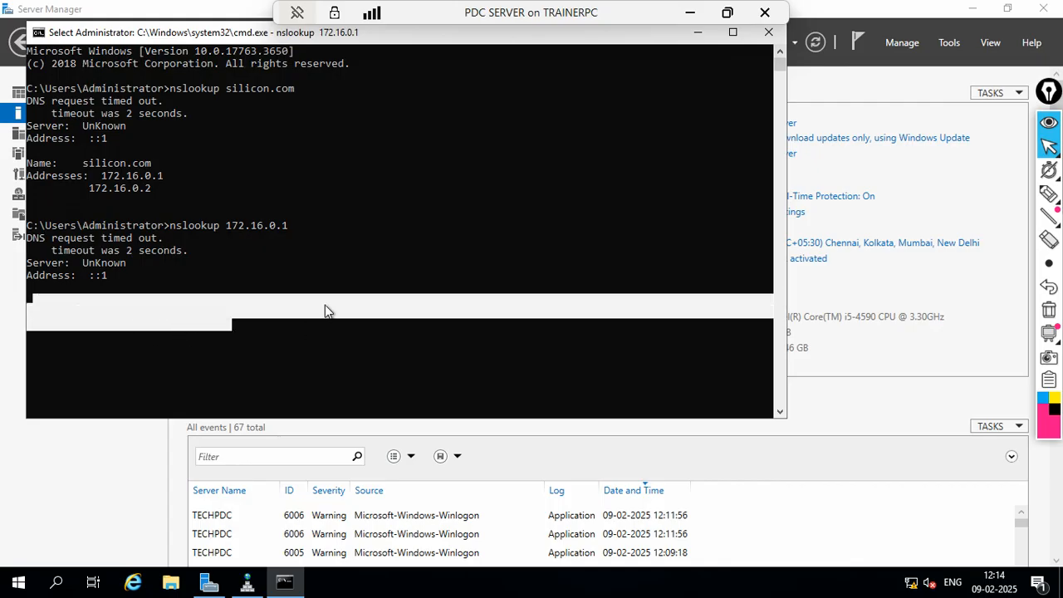
left_click(178, 299)
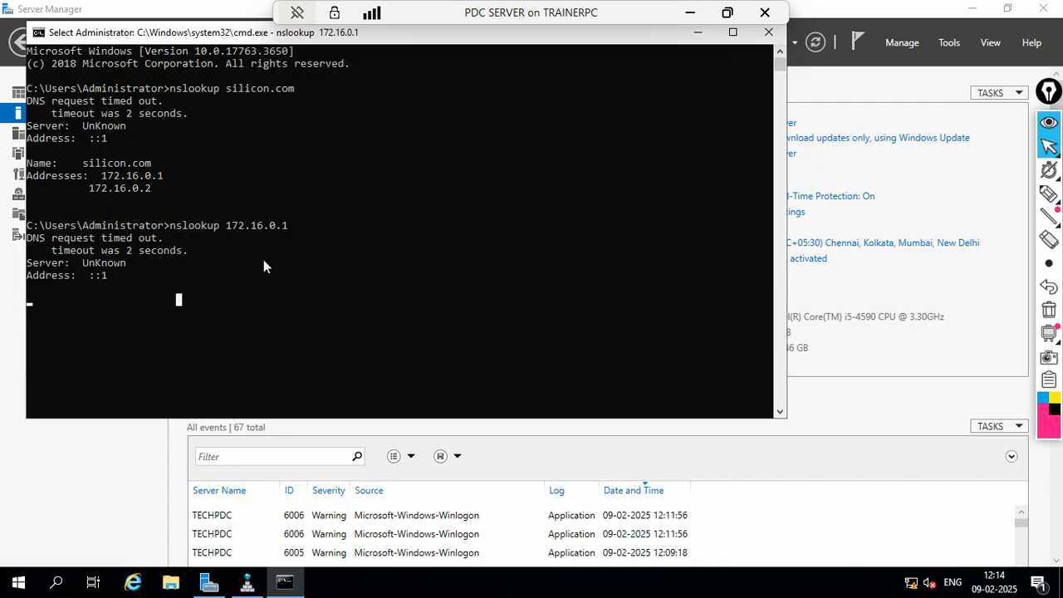
left_click_drag(156, 39, 251, 42)
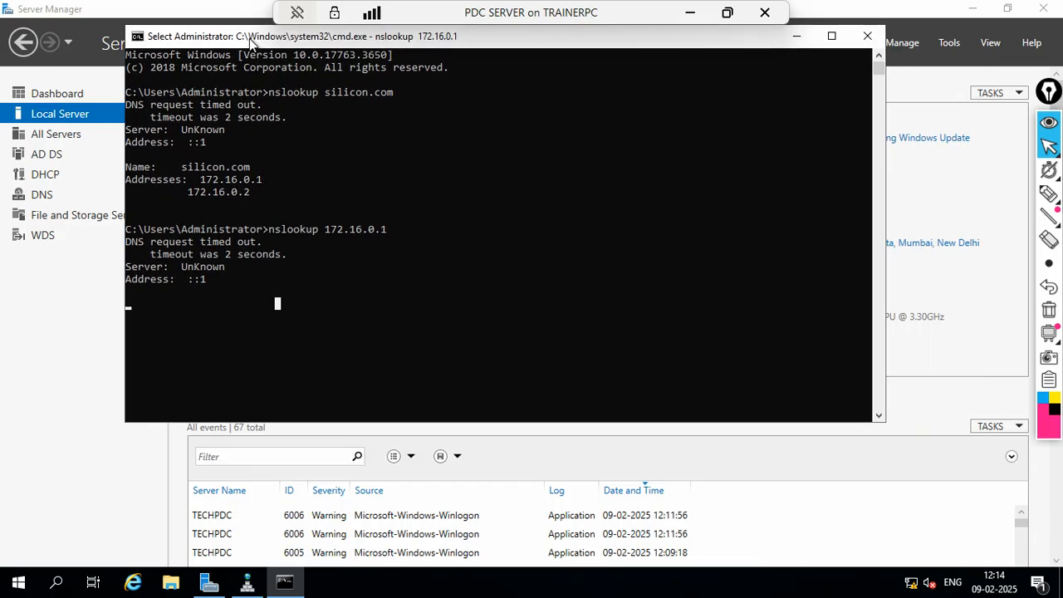
left_click(371, 305)
scroll(283, 259, "down", 3)
scroll(283, 257, "up", 3)
key("Escape")
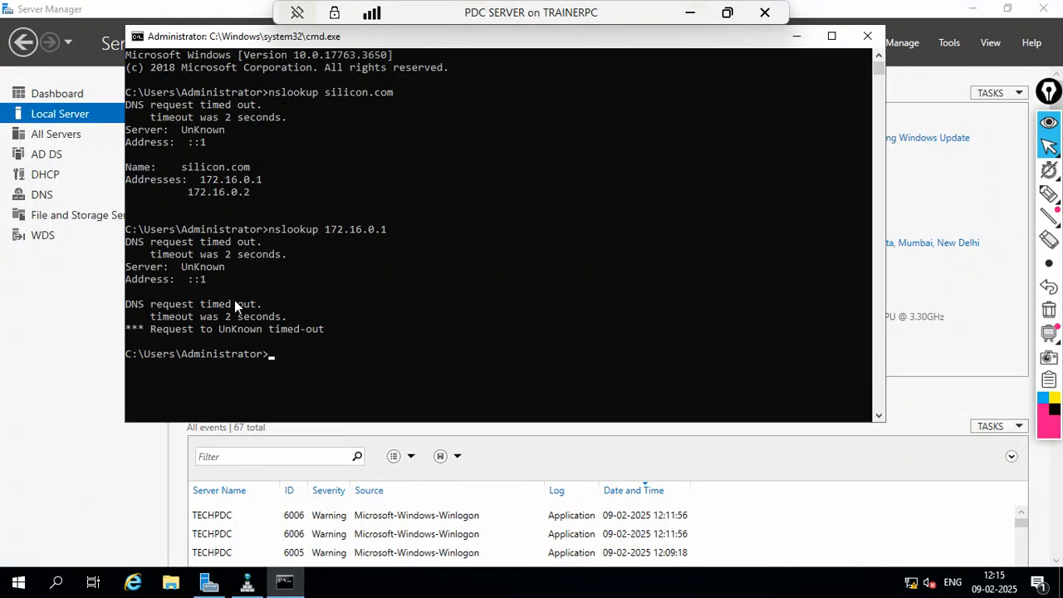
left_click_drag(145, 332, 300, 328)
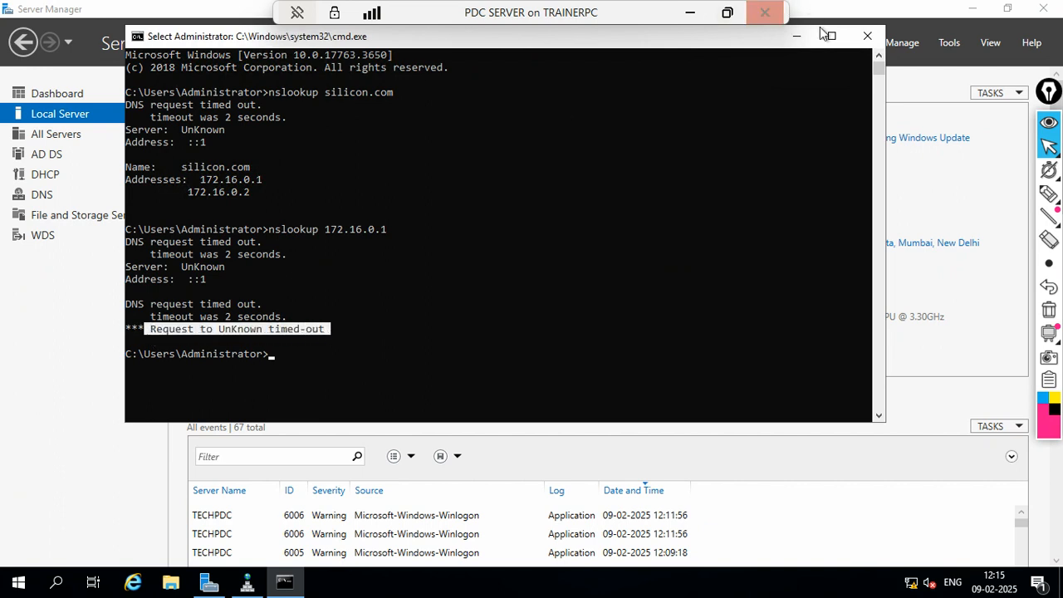
left_click(868, 36)
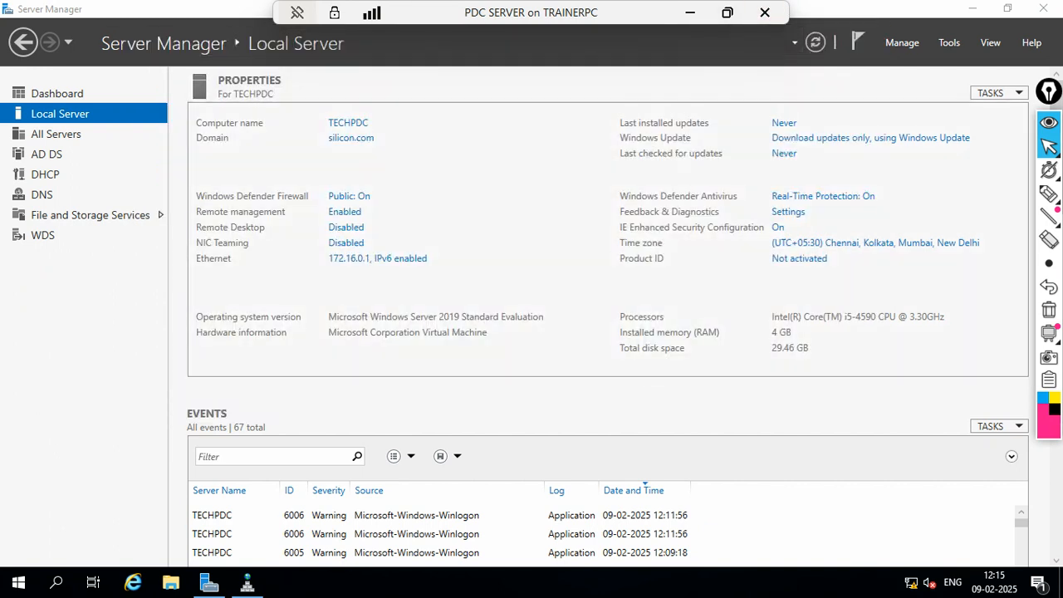
Switch to DNS Manager and open the silicon.com forward lookup zone to view its records.
left_click(247, 584)
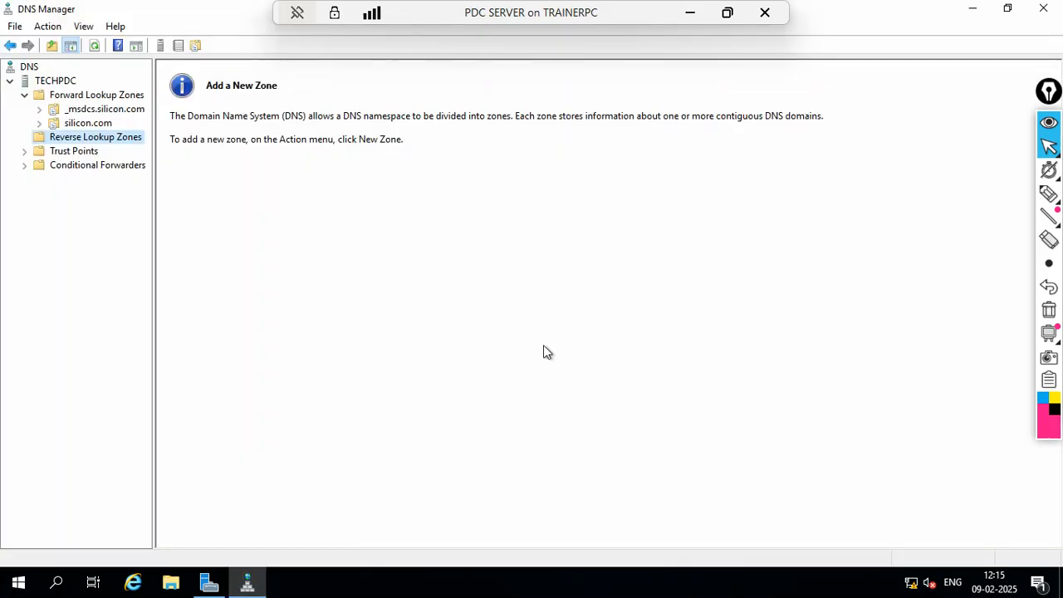
left_click(70, 95)
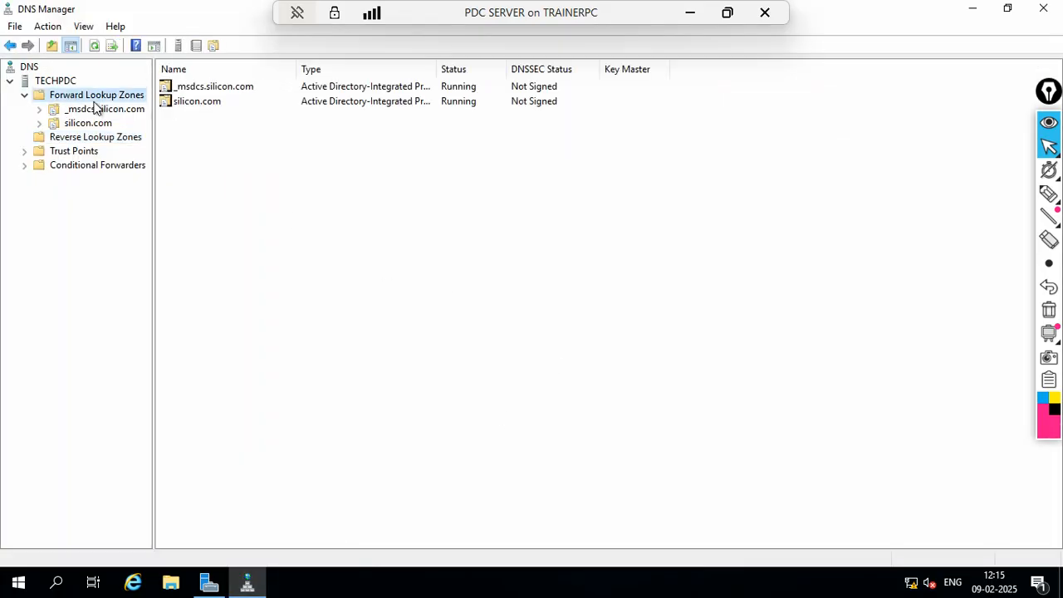
double_click(199, 101)
left_click_drag(229, 377, 249, 246)
left_click(297, 386)
left_click(314, 236)
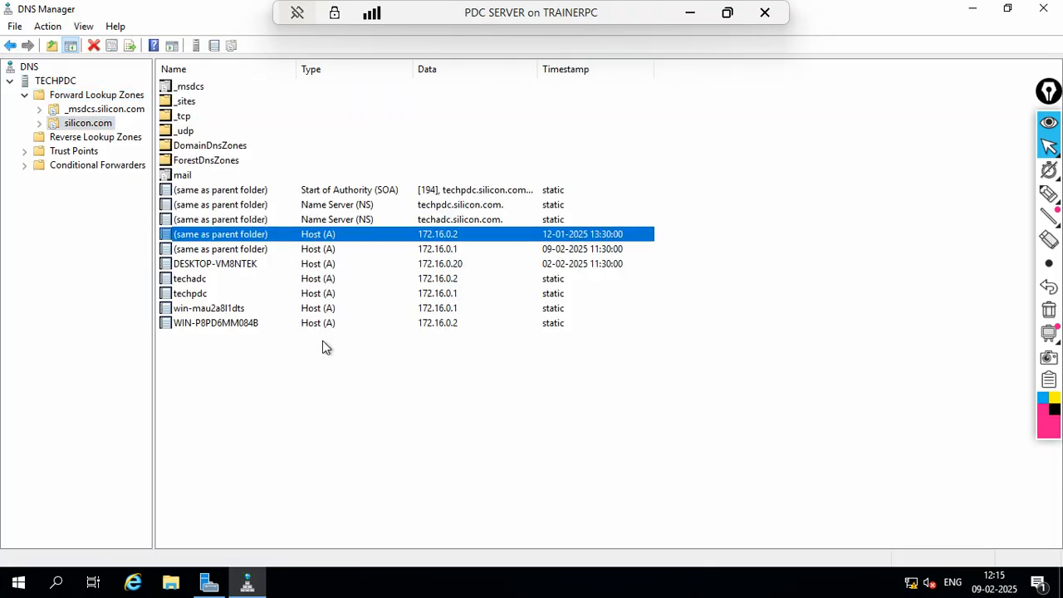
Examine the static Host (A) records for techadc, techpdc and the two WIN- hosts with their IP addresses.
left_click_drag(213, 350, 199, 264)
left_click(196, 308)
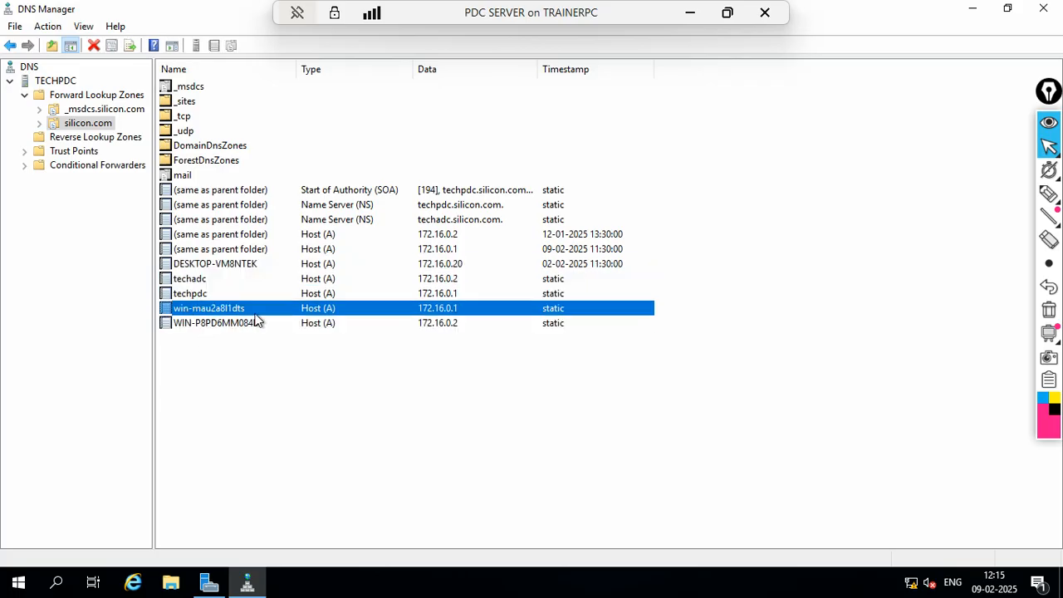
left_click(178, 282)
left_click(216, 295)
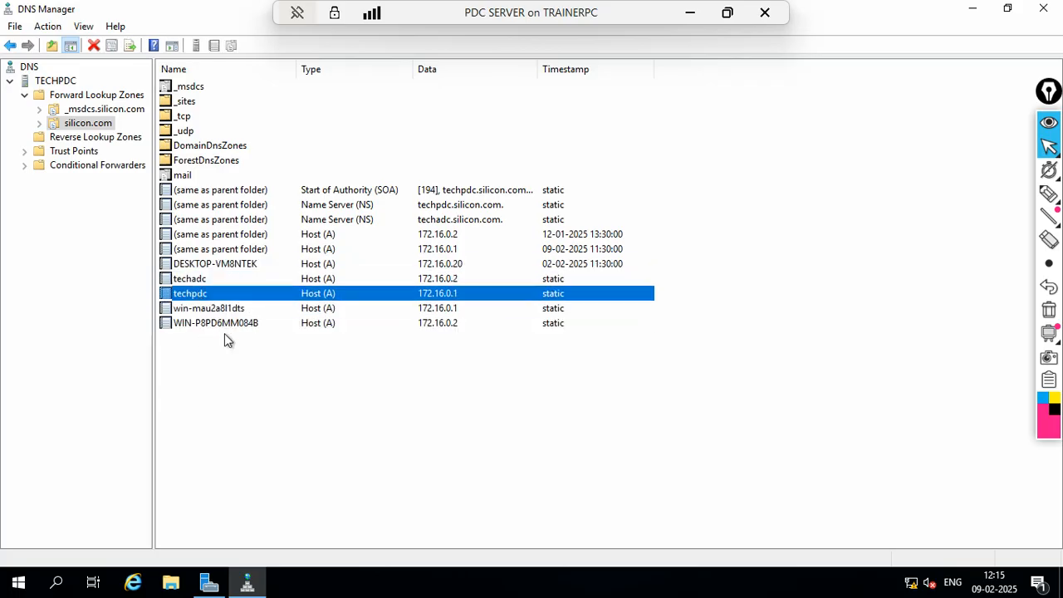
left_click(437, 326)
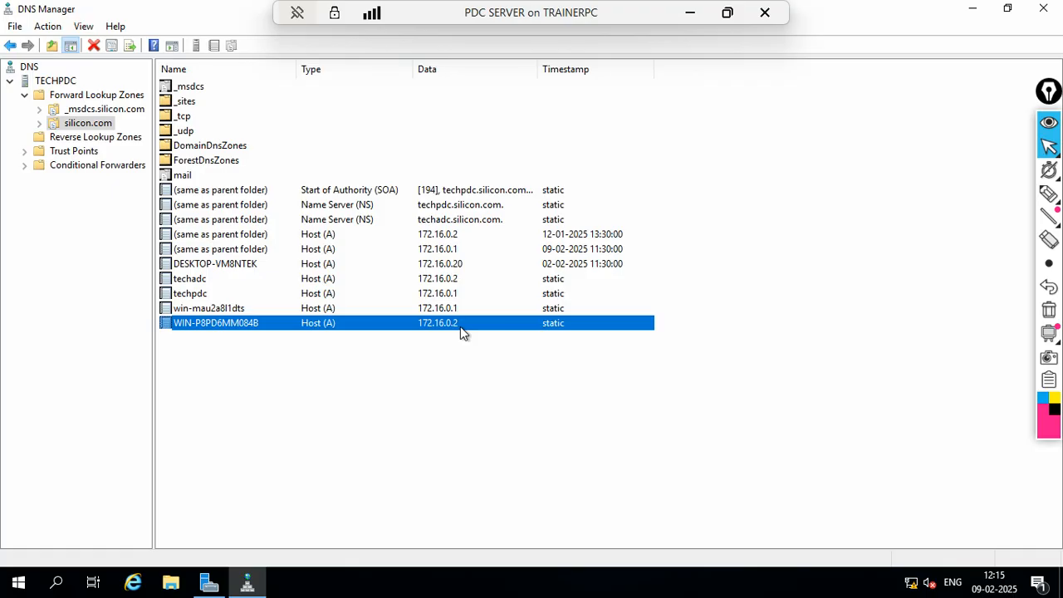
left_click(324, 309)
left_click(441, 284)
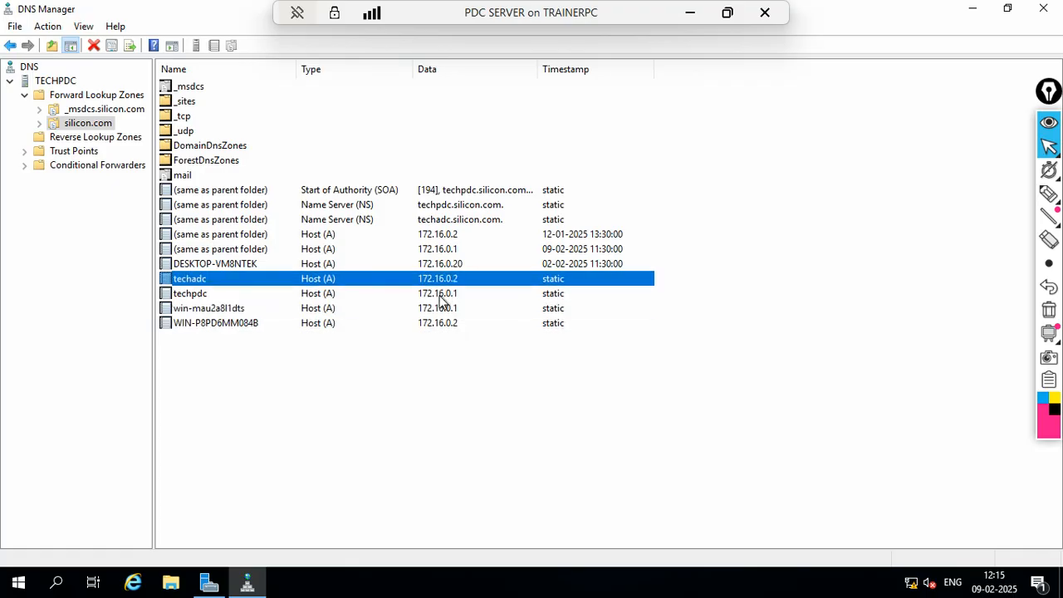
left_click(440, 295)
left_click(440, 307)
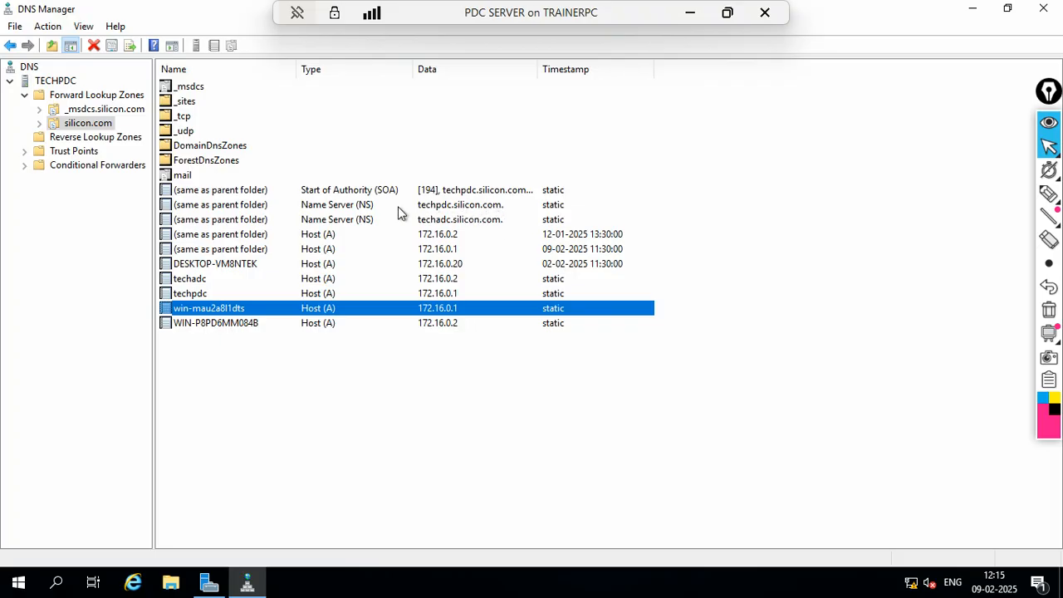
Inspect the silicon.com zone's name server list through the techpdc.silicon.com NS record, and close the properties.
left_click(209, 582)
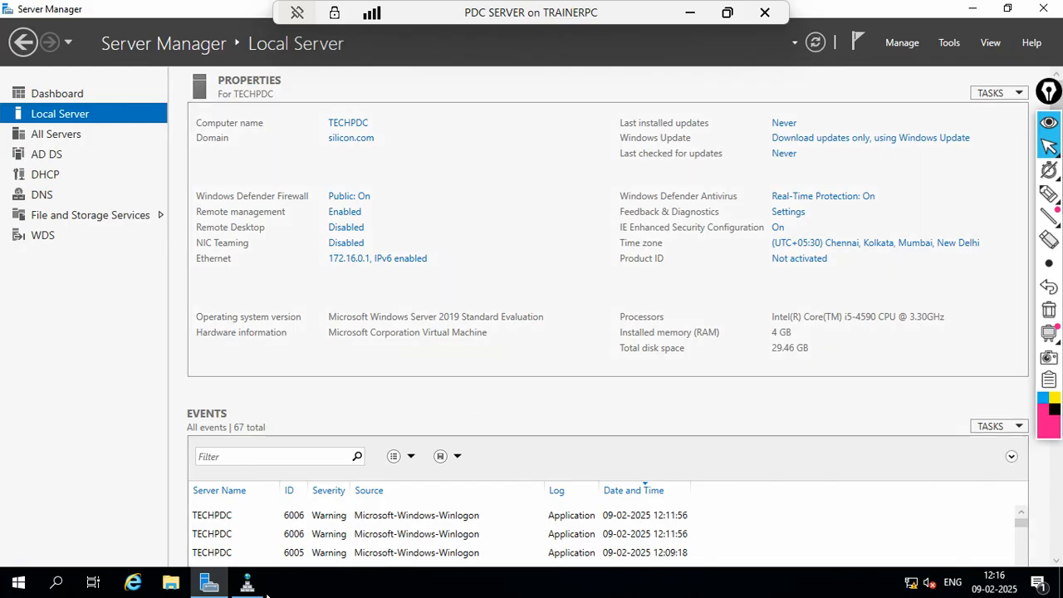
left_click(247, 584)
left_click(325, 235)
left_click(336, 209)
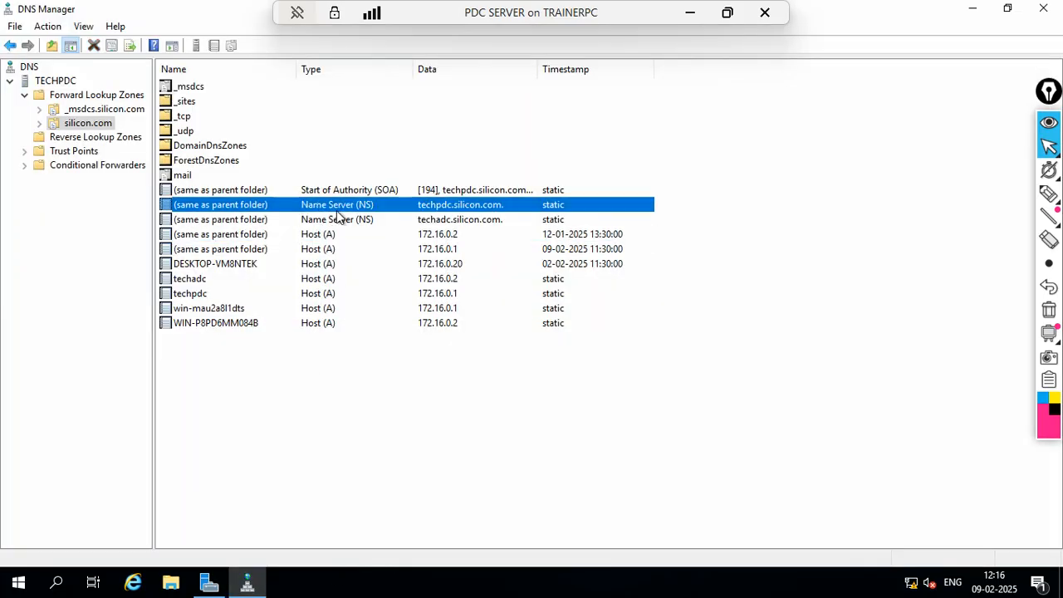
double_click(435, 207)
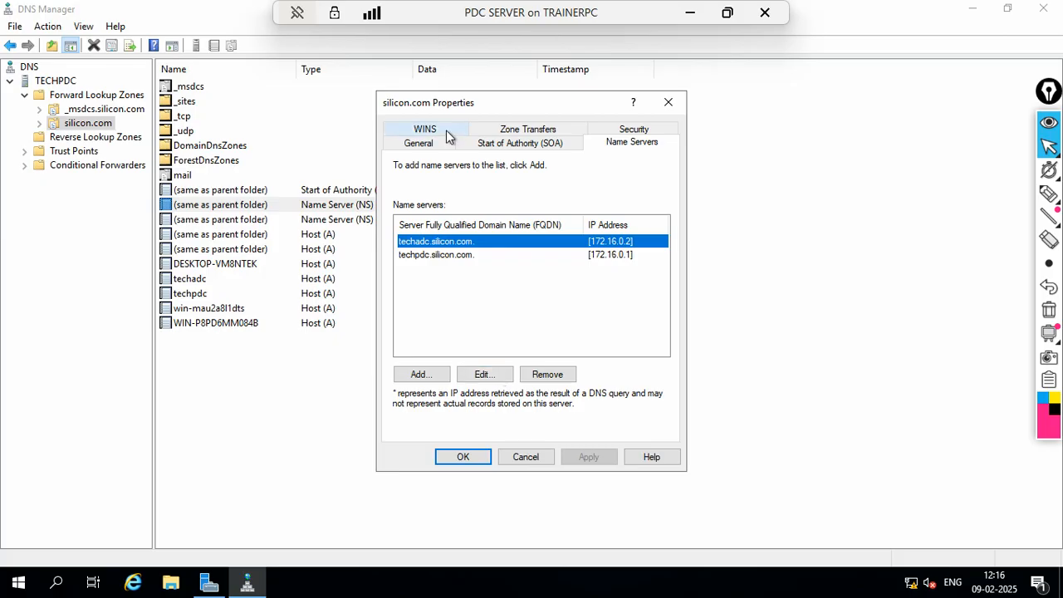
left_click(668, 102)
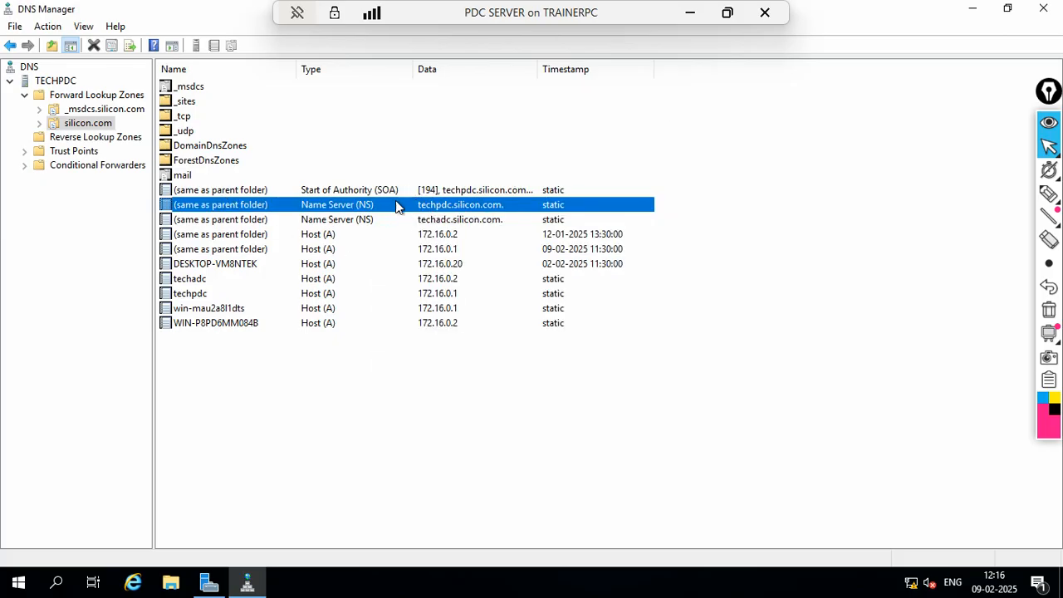
Inspect the silicon.com zone's Start of Authority, WINS and Zone Transfers settings, and close the properties.
double_click(351, 192)
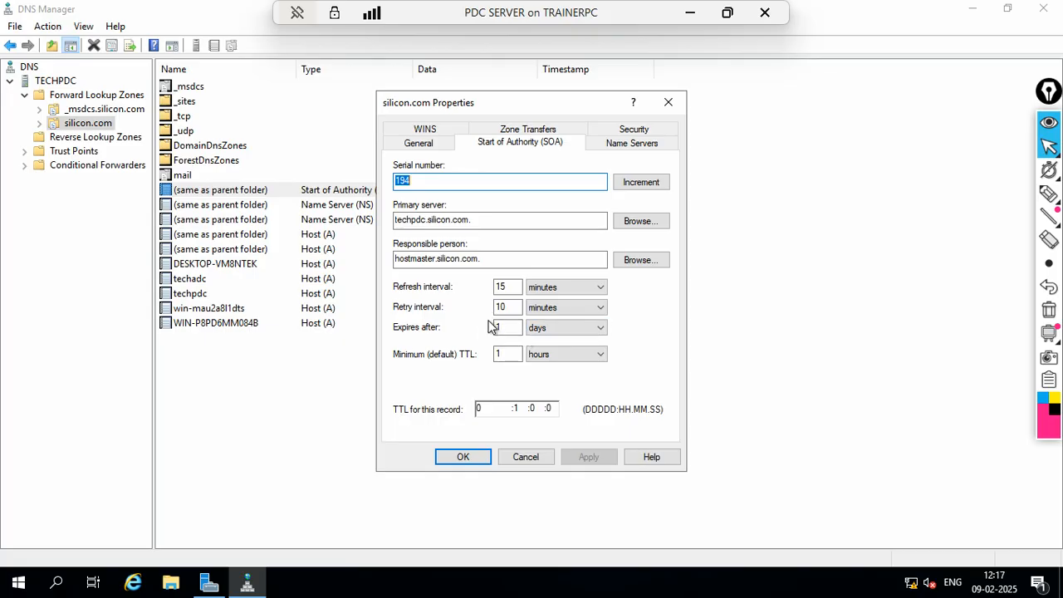
left_click(420, 129)
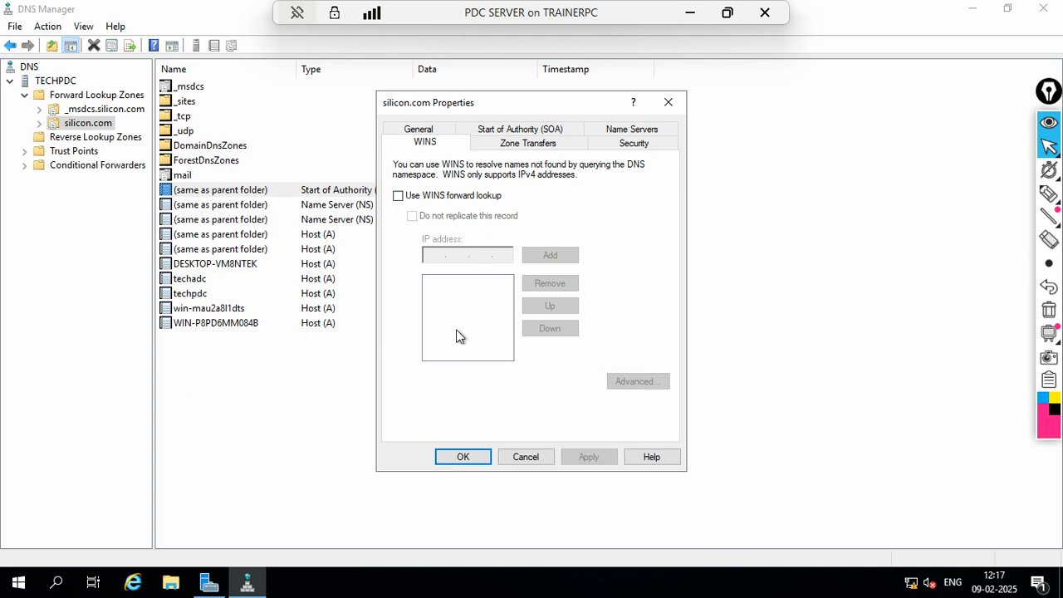
left_click(499, 148)
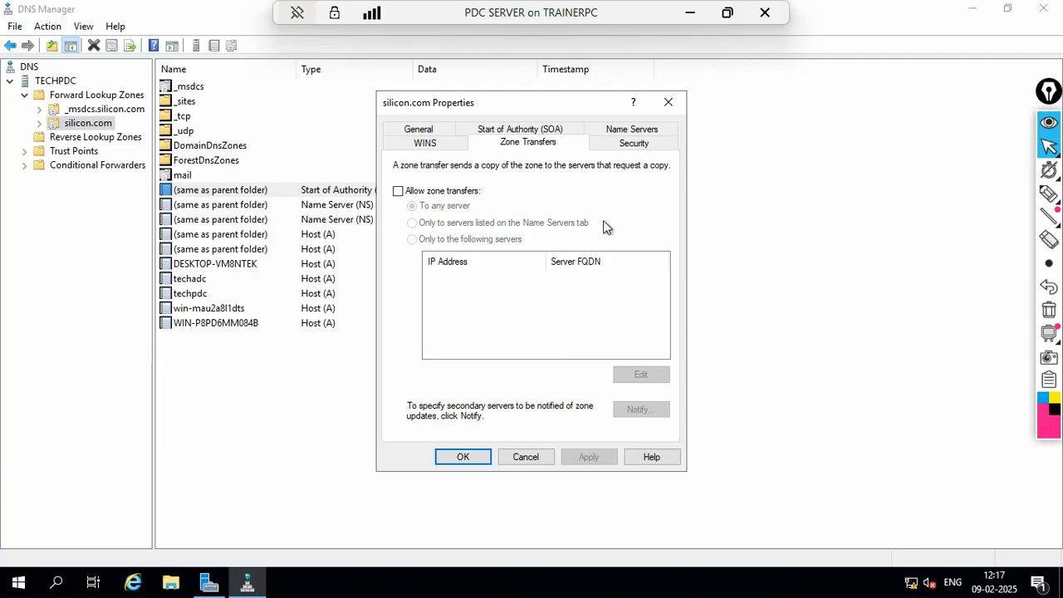
left_click(669, 102)
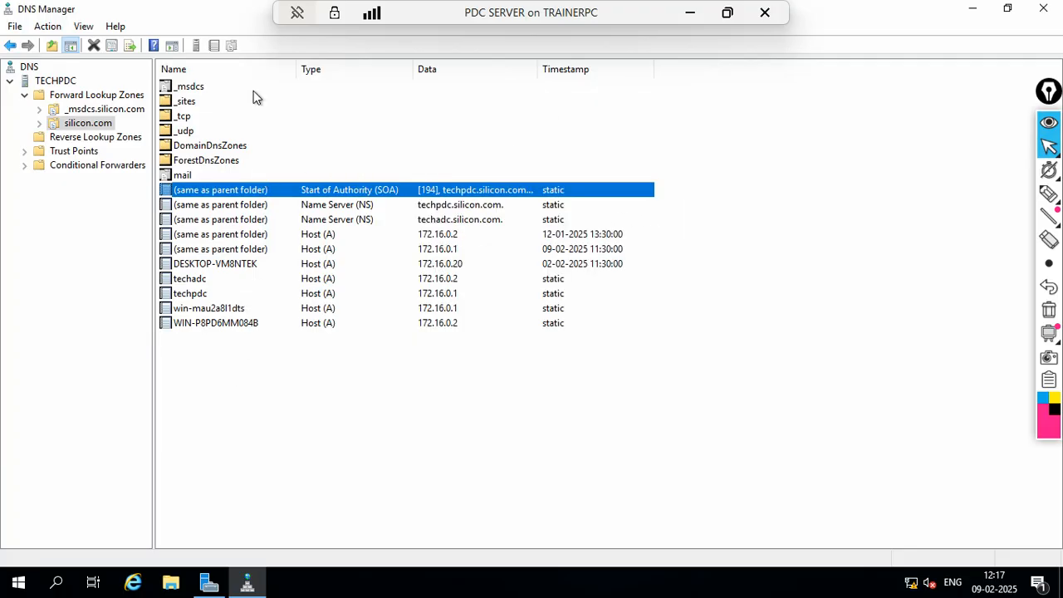
Start a new host record in the silicon.com zone with the name silicon.com and IP address 172.16.0.1.
right_click(246, 370)
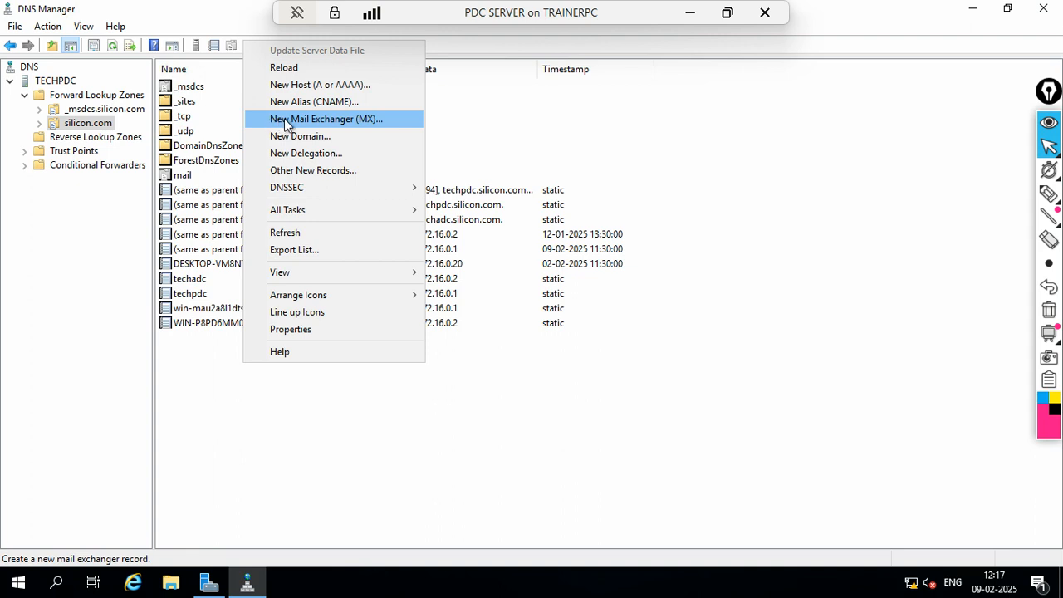
left_click(320, 86)
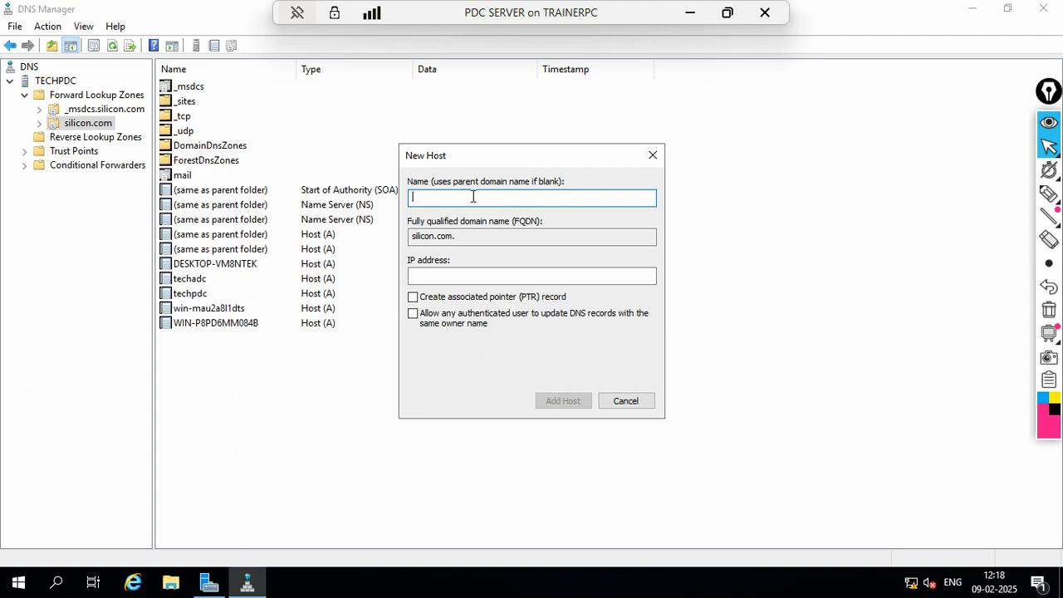
type("silicon.com")
double_click(489, 237)
left_click(507, 241)
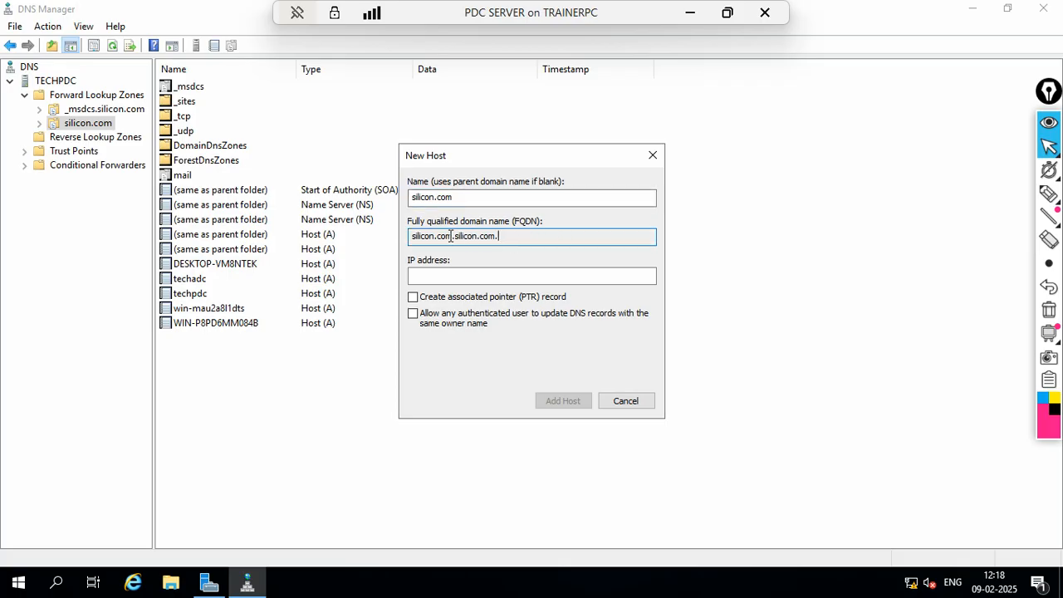
left_click(465, 277)
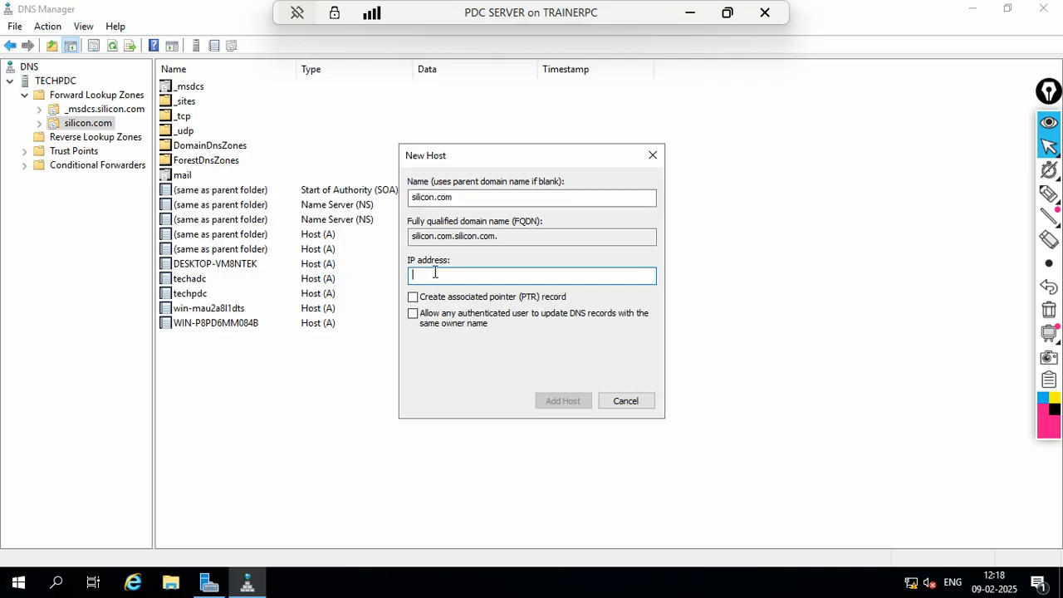
type("172.16.0.1")
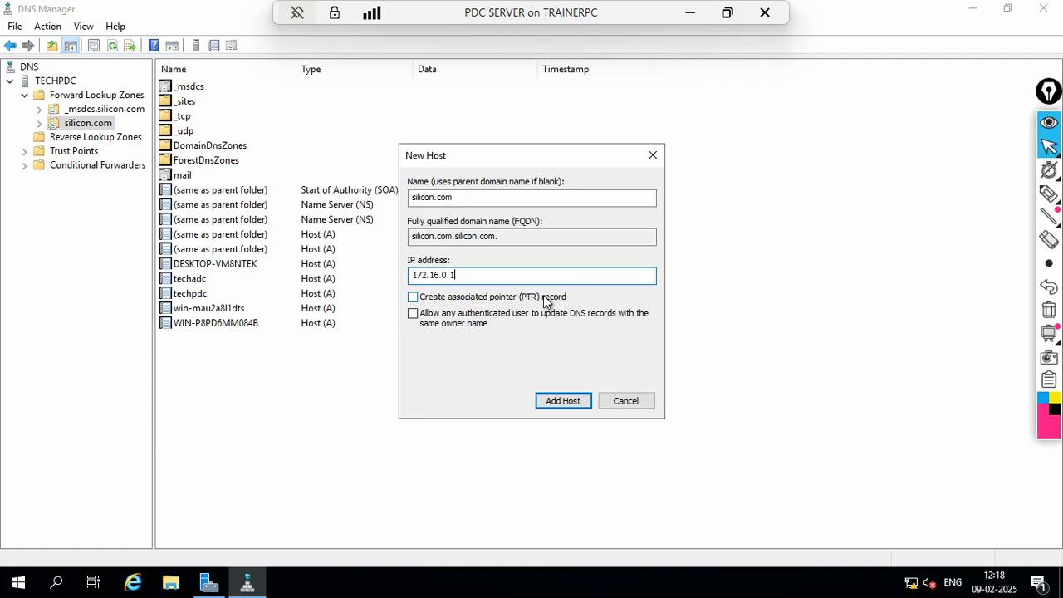
Enable the associated pointer (PTR) record and authenticated-user updates, add the host, and close the New Host dialog.
left_click(413, 297)
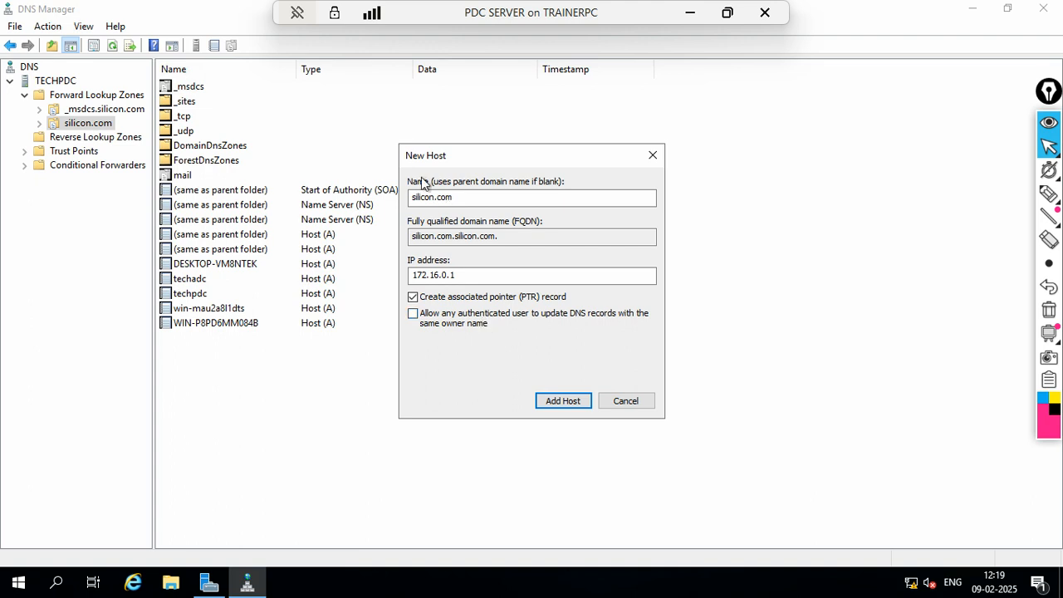
left_click(413, 316)
left_click(556, 406)
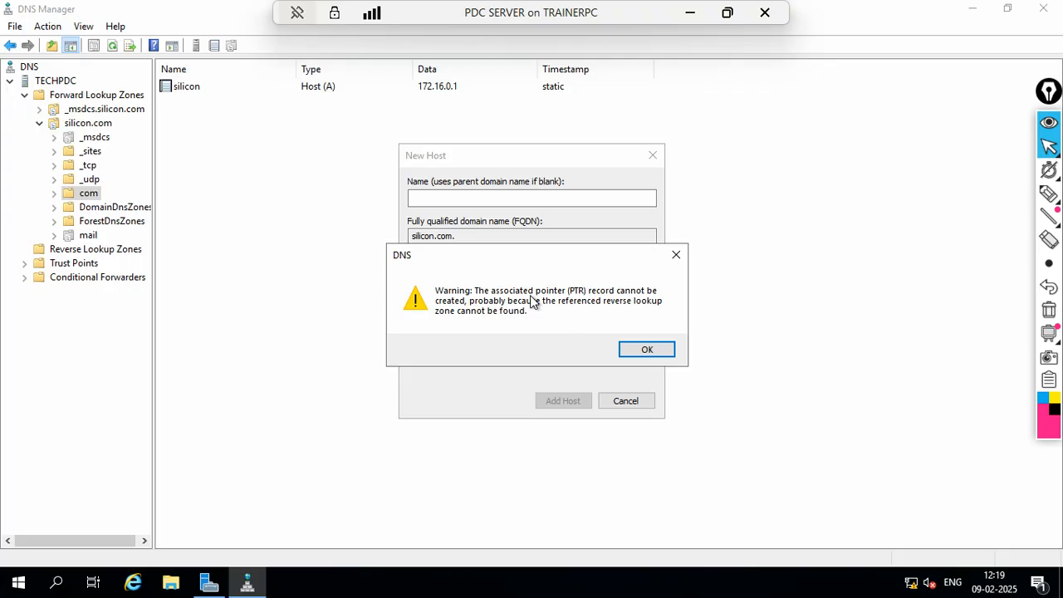
left_click(645, 351)
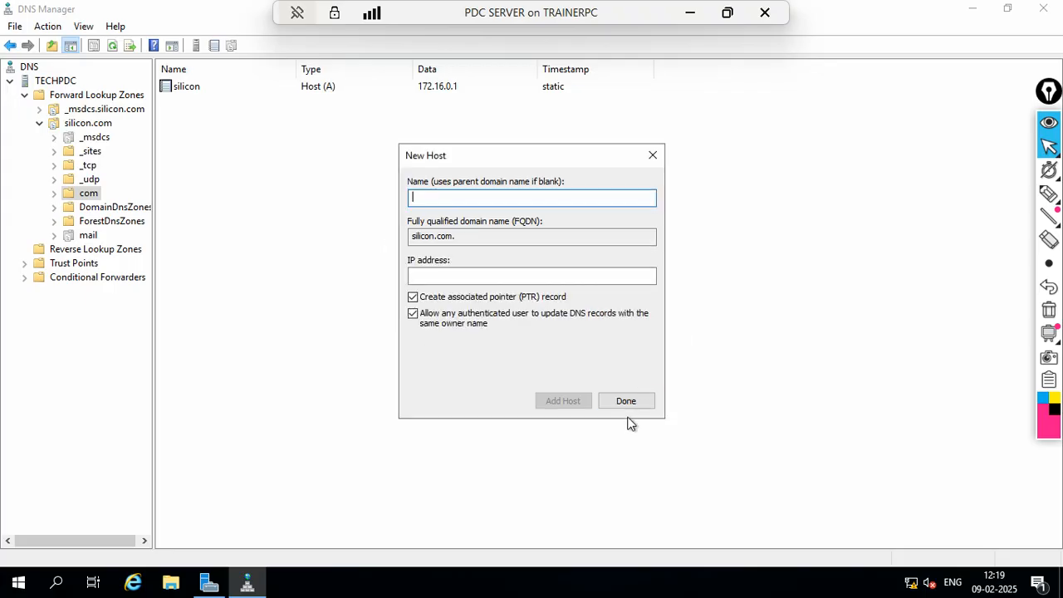
left_click(653, 156)
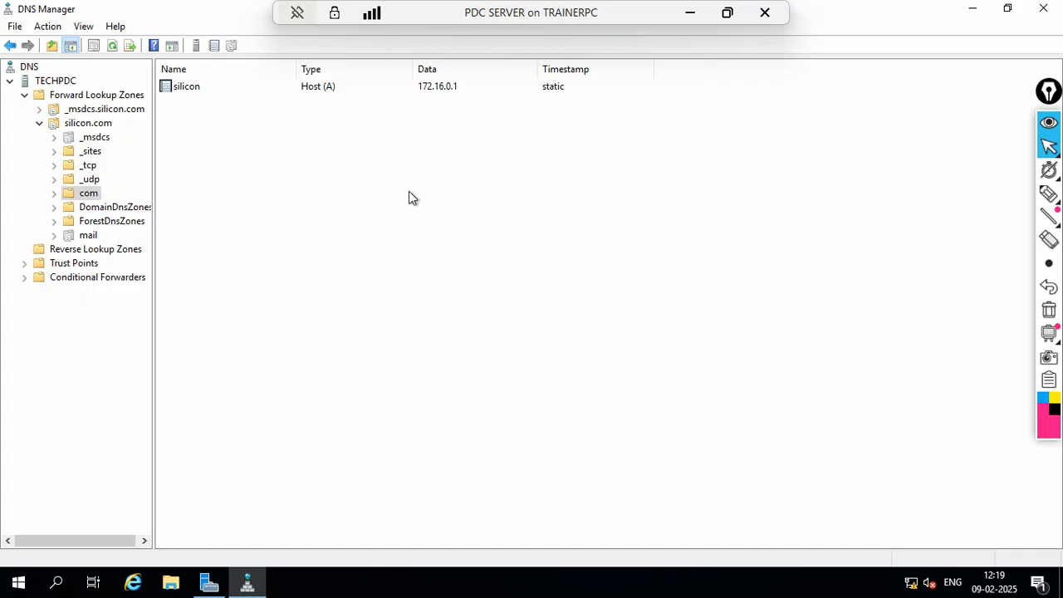
Review the properties of the new silicon host record in the com folder, and return to the silicon.com zone's records.
double_click(194, 88)
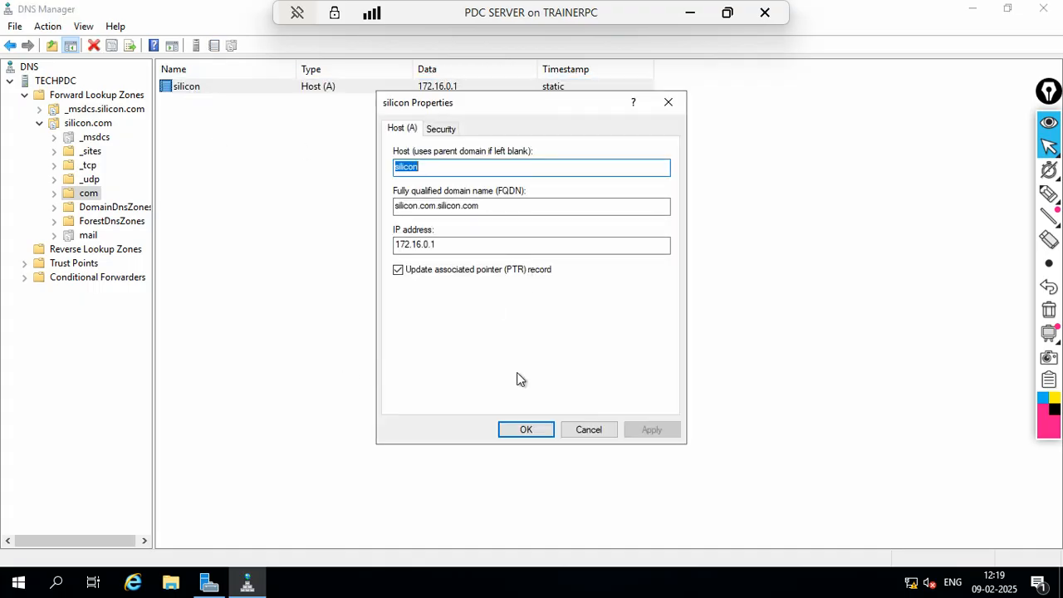
left_click(530, 430)
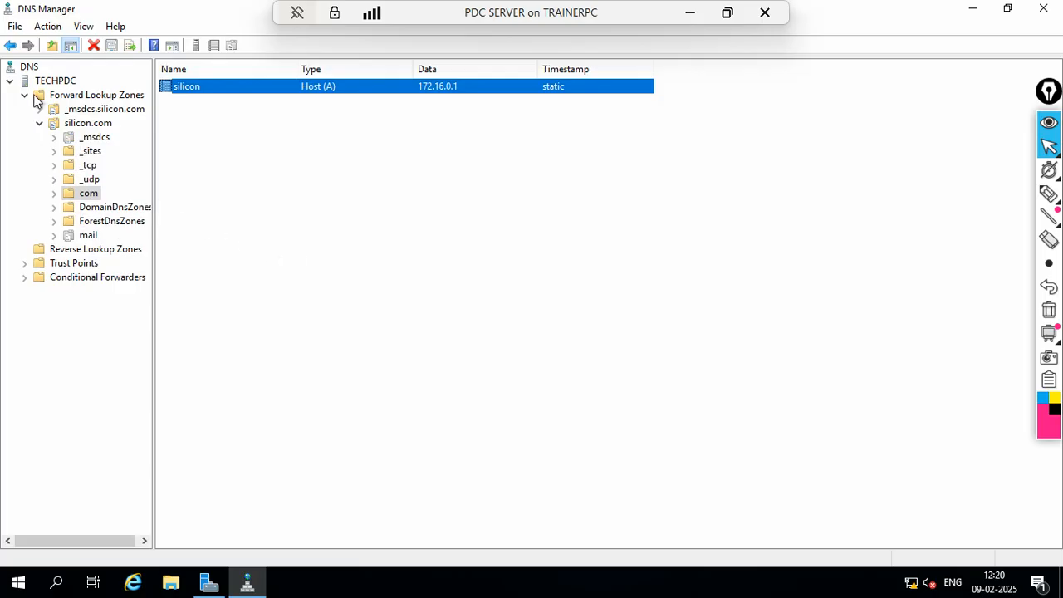
left_click(69, 124)
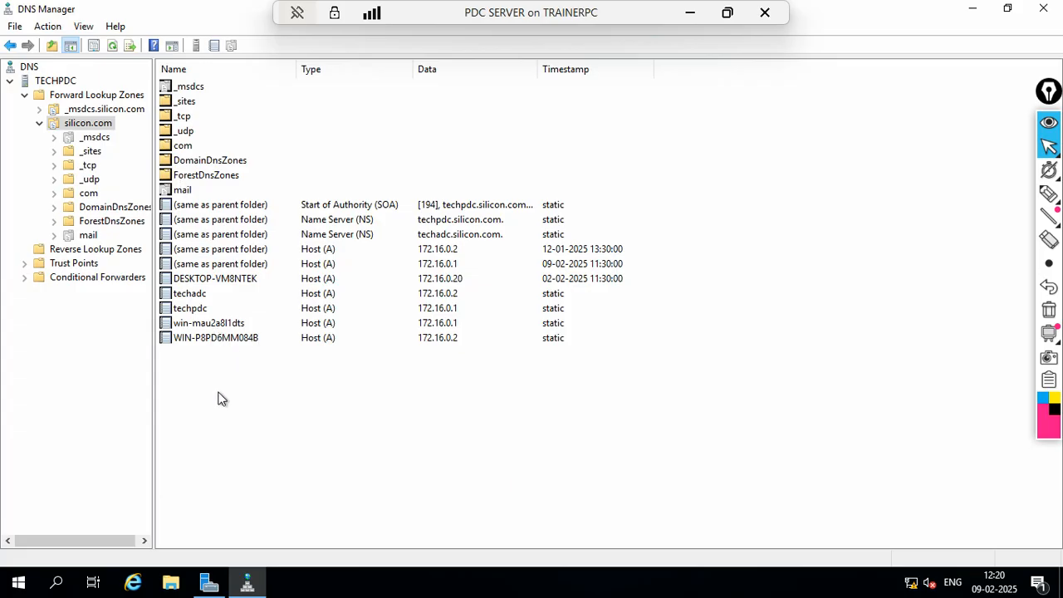
left_click(198, 295)
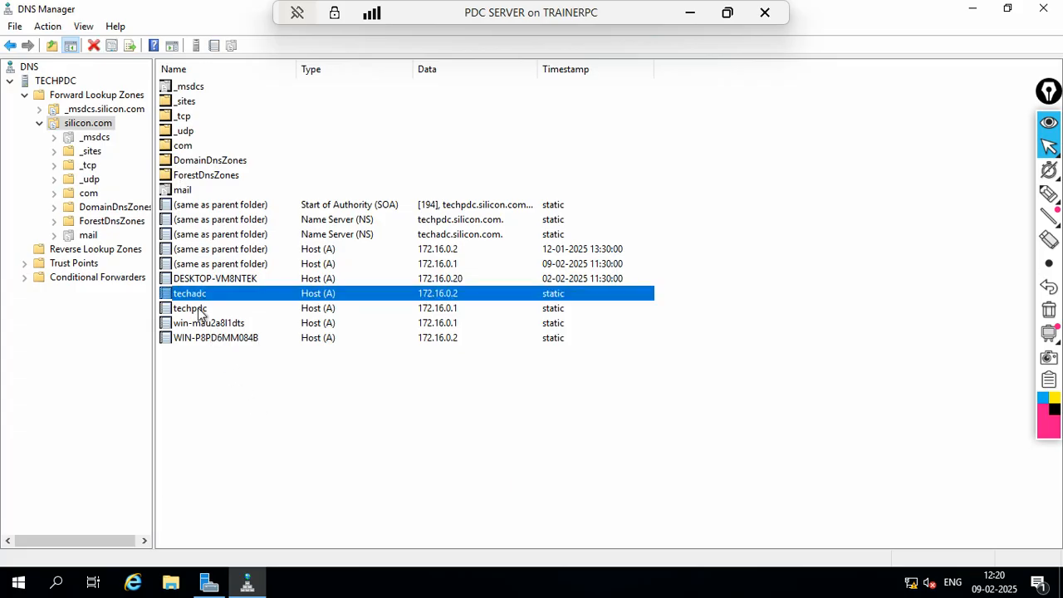
left_click(201, 310)
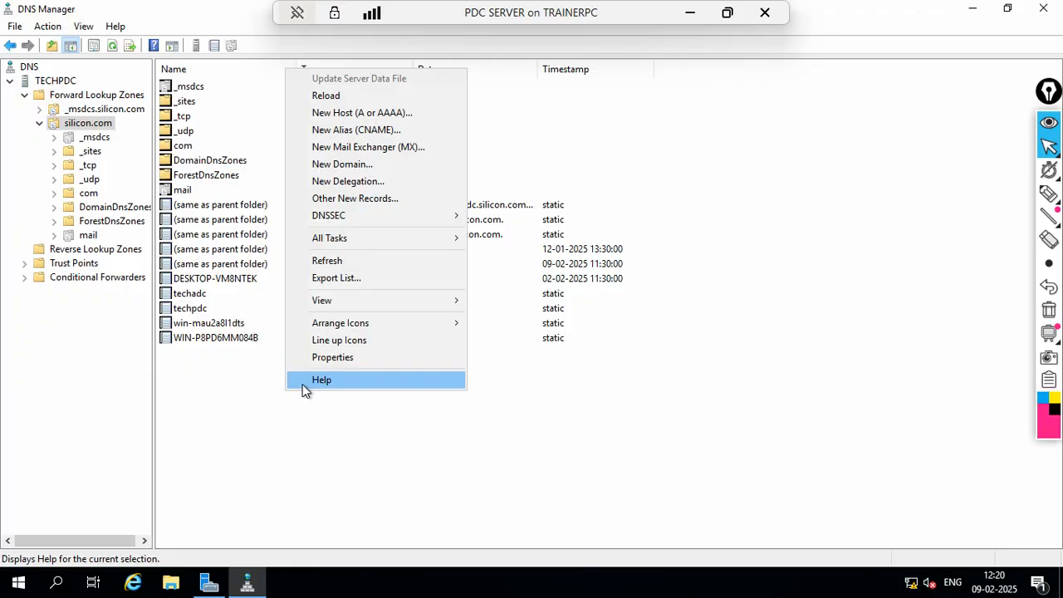
Start a new alias (CNAME) record in the silicon.com zone with the alias name silicon.in.
left_click(402, 130)
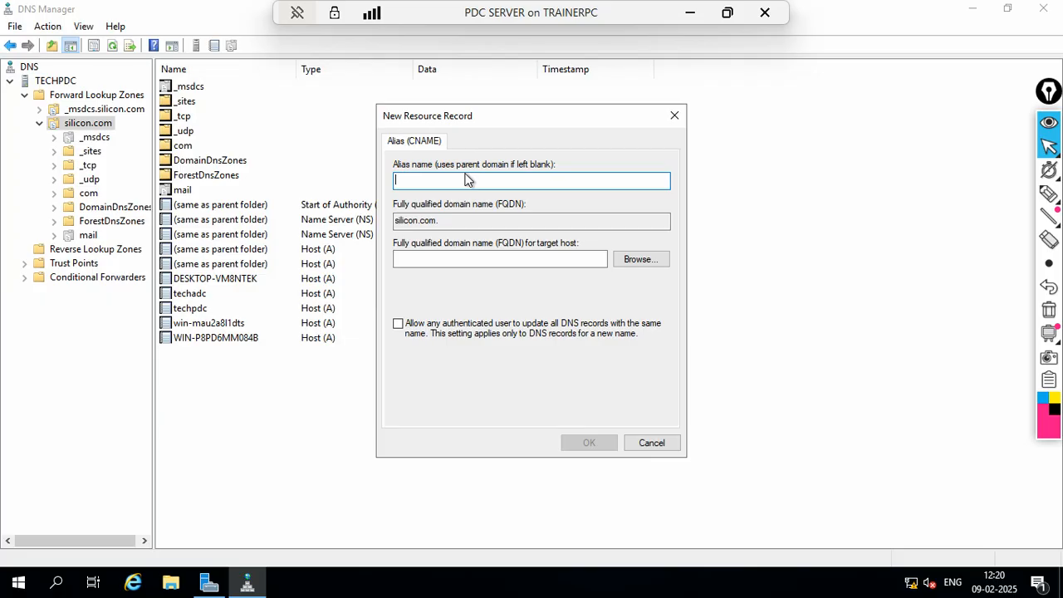
type("s")
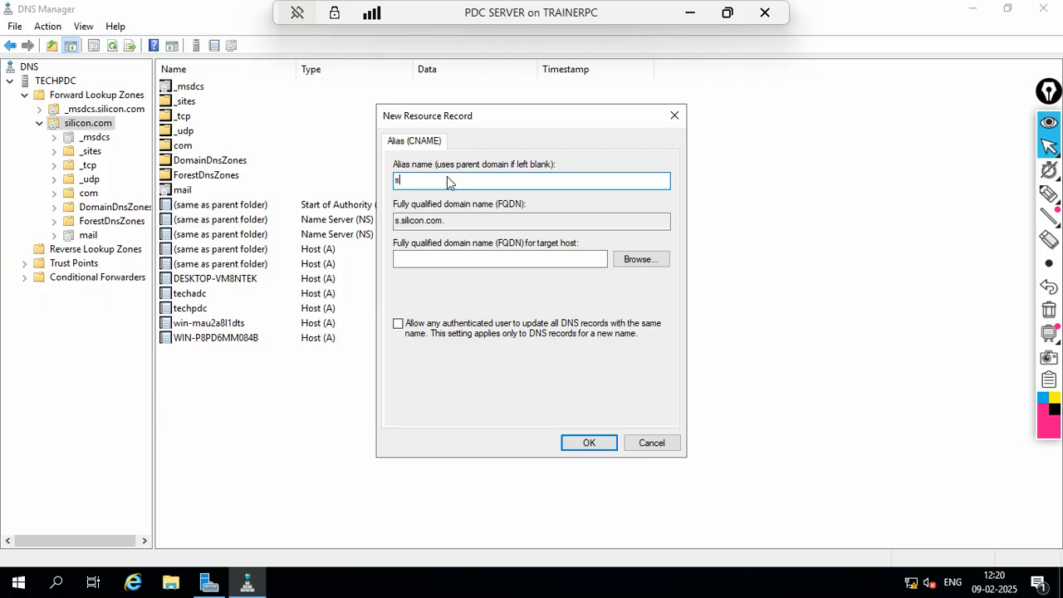
type("ilicon.in")
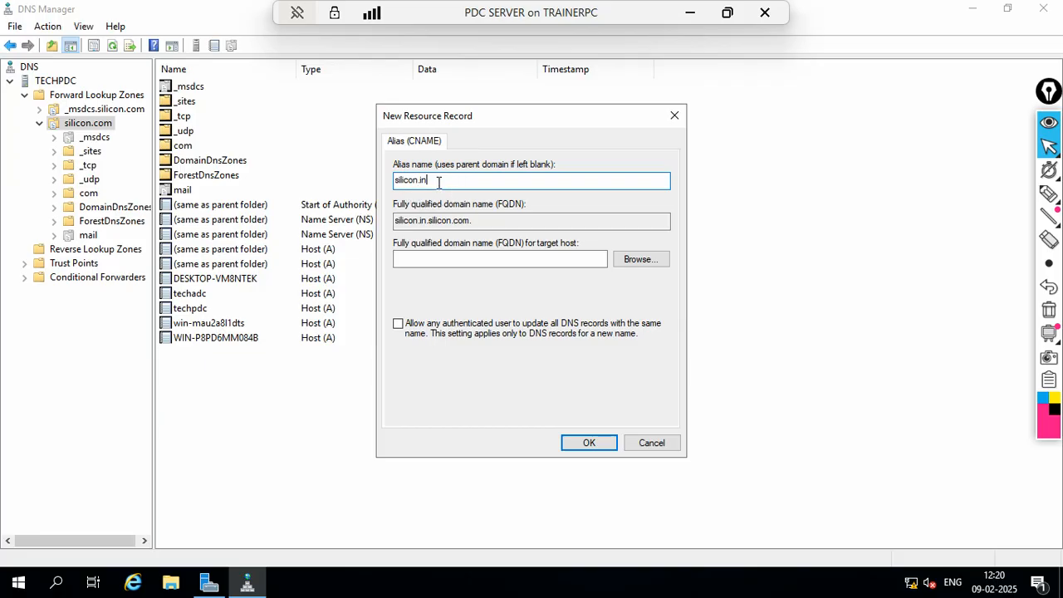
left_click_drag(440, 181, 387, 179)
left_click(449, 179)
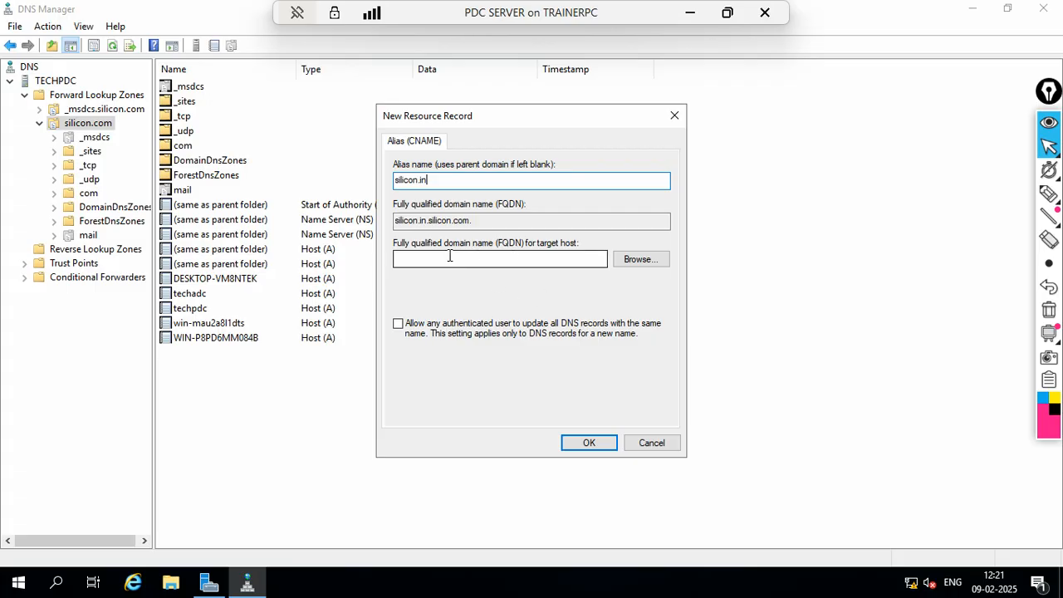
Browse TECHPDC's silicon.com forward lookup zone and choose the parent-folder host record for 172.16.0.1 as the alias target.
left_click(660, 265)
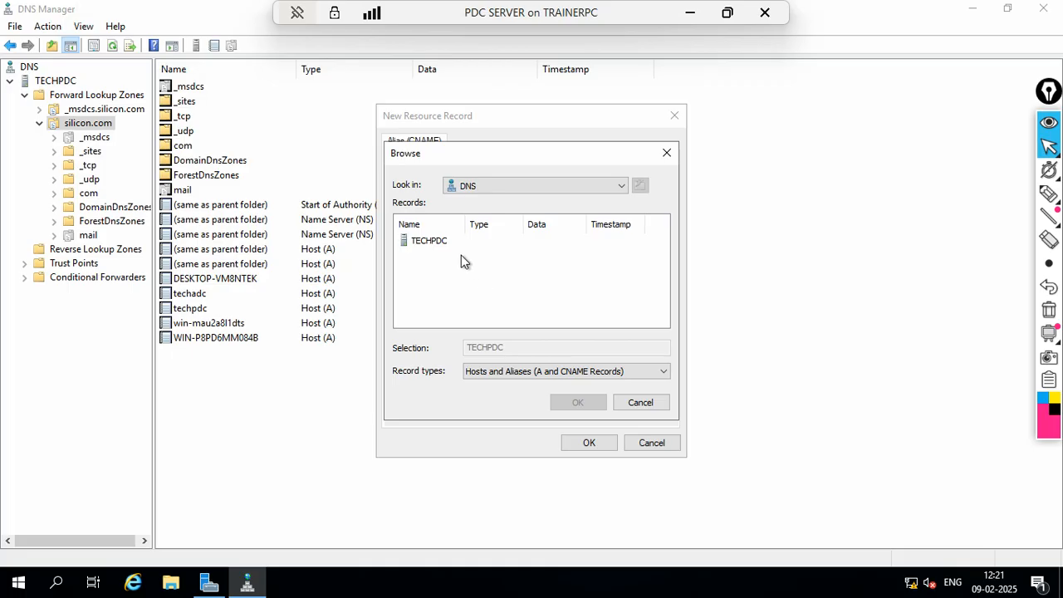
double_click(430, 242)
double_click(424, 242)
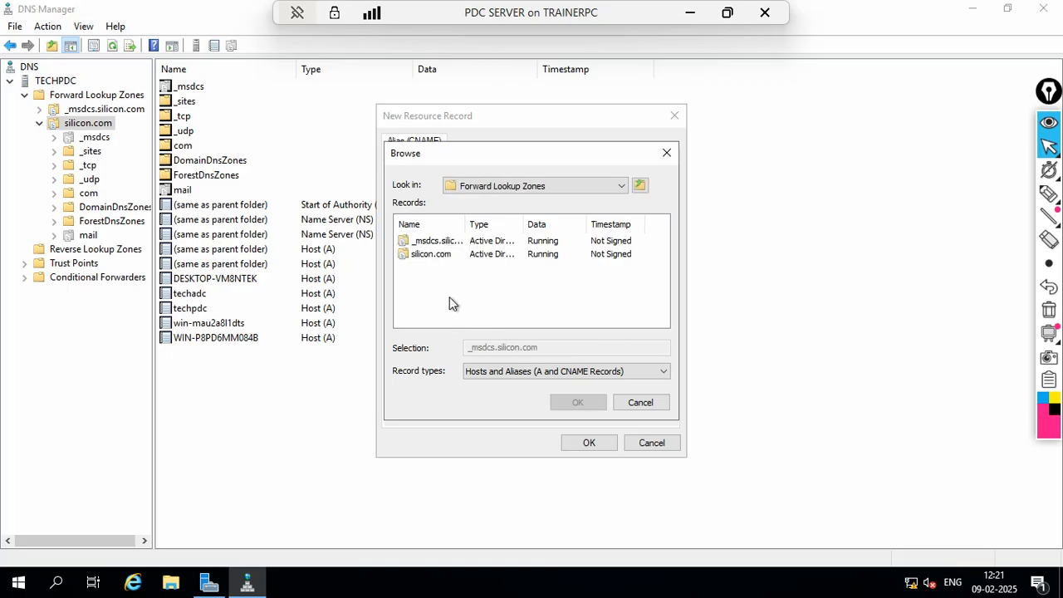
double_click(432, 255)
scroll(482, 324, "down", 4)
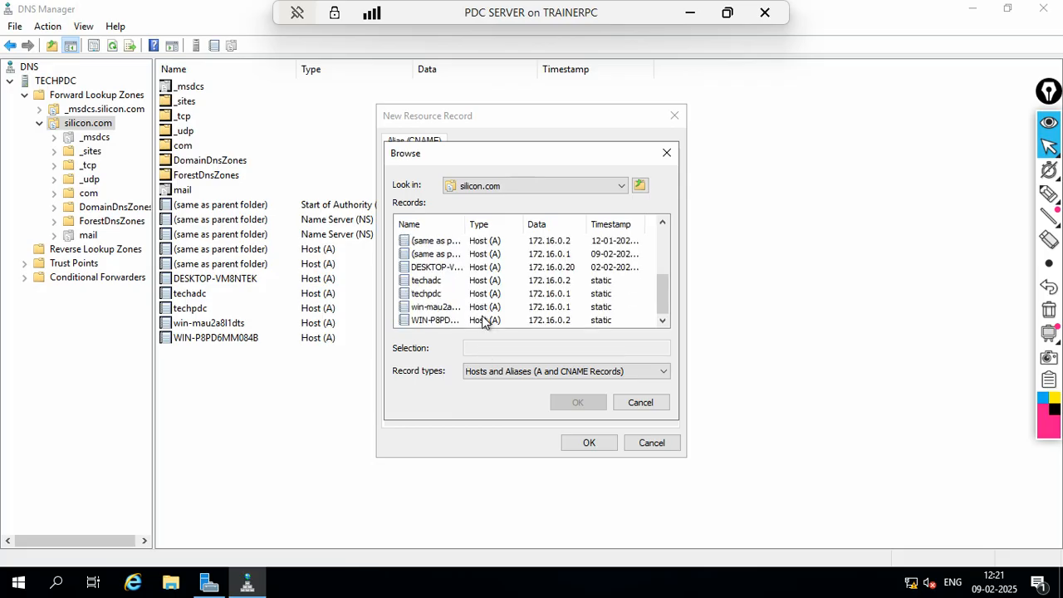
scroll(484, 323, "up", 1)
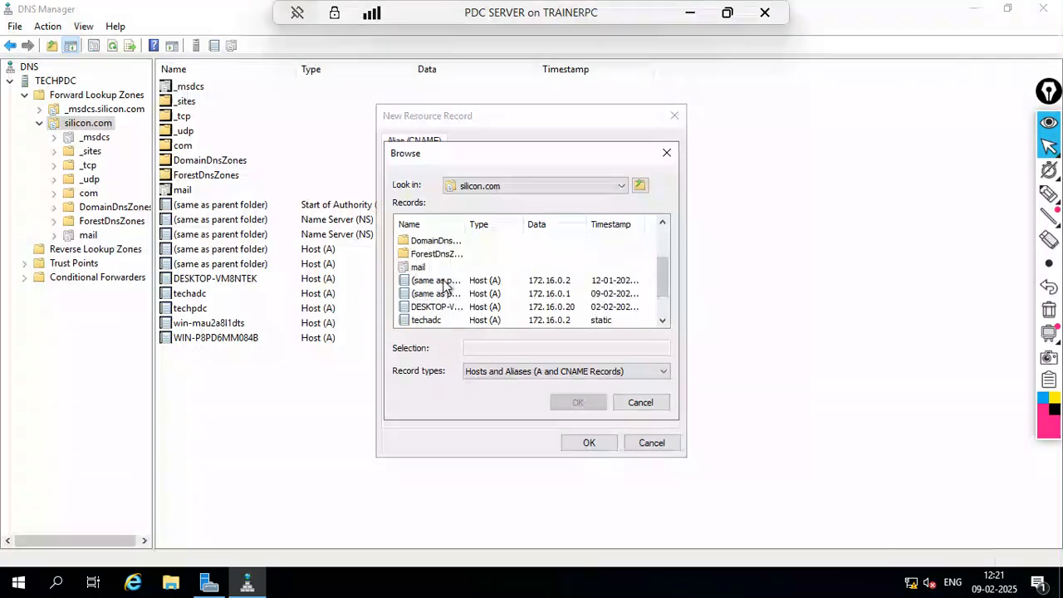
left_click(443, 283)
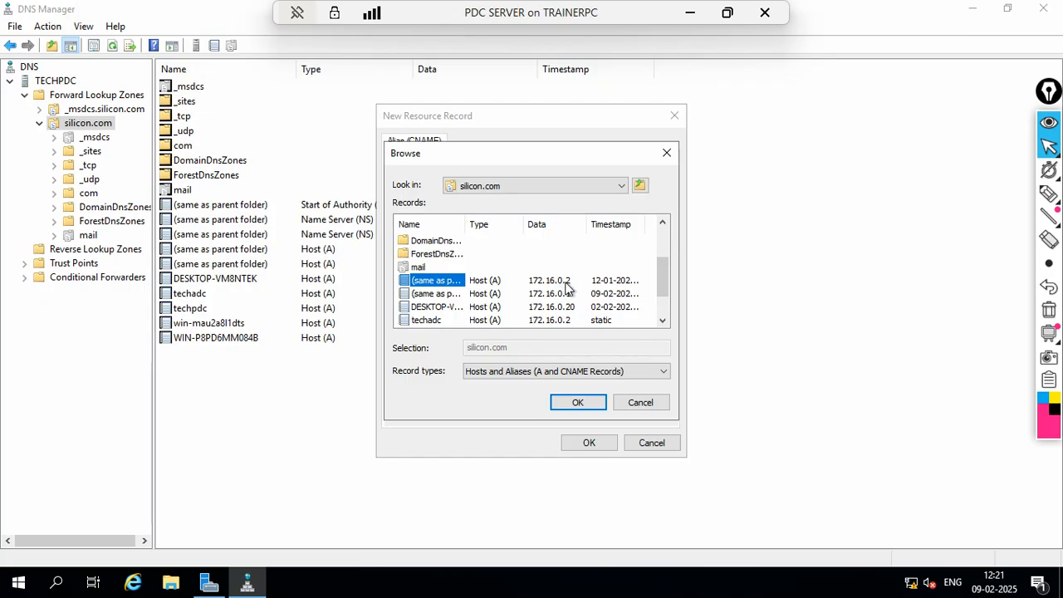
left_click(436, 297)
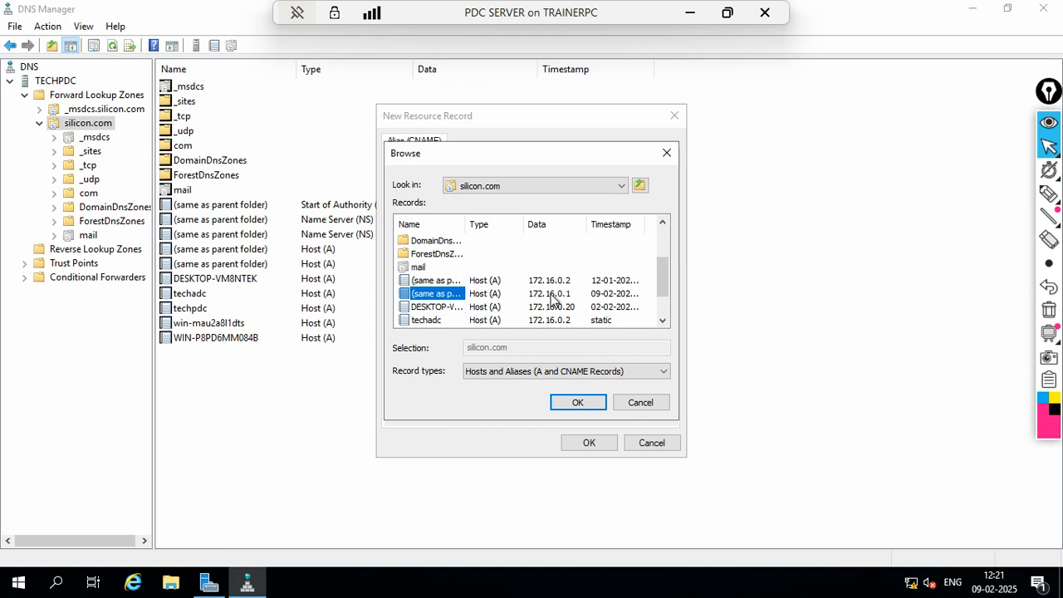
double_click(430, 295)
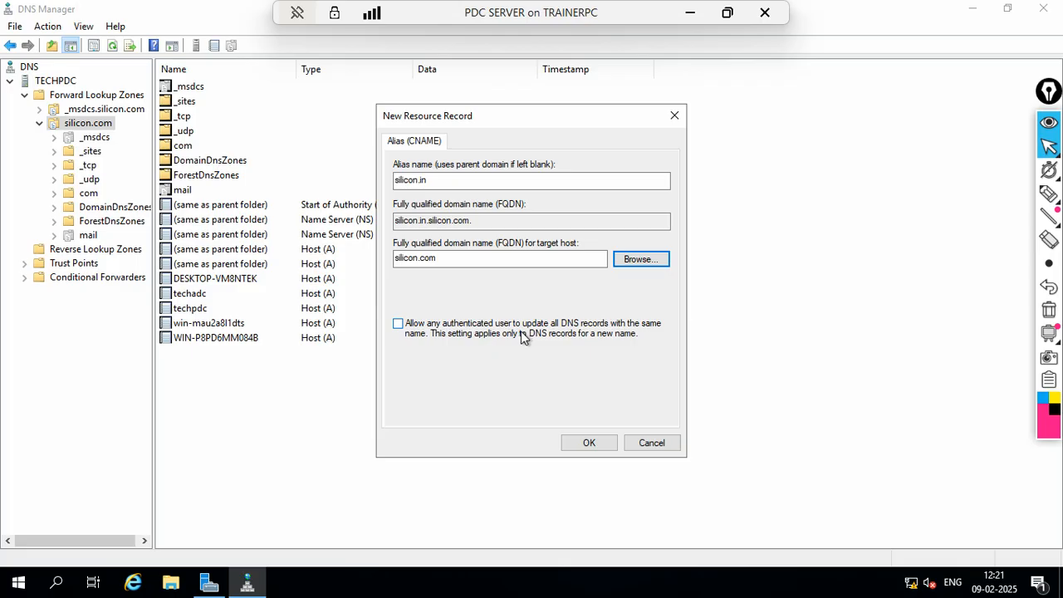
Allow any authenticated user to update the alias record, create it, and select silicon.in in the zone.
left_click(398, 323)
left_click(587, 438)
left_click(204, 358)
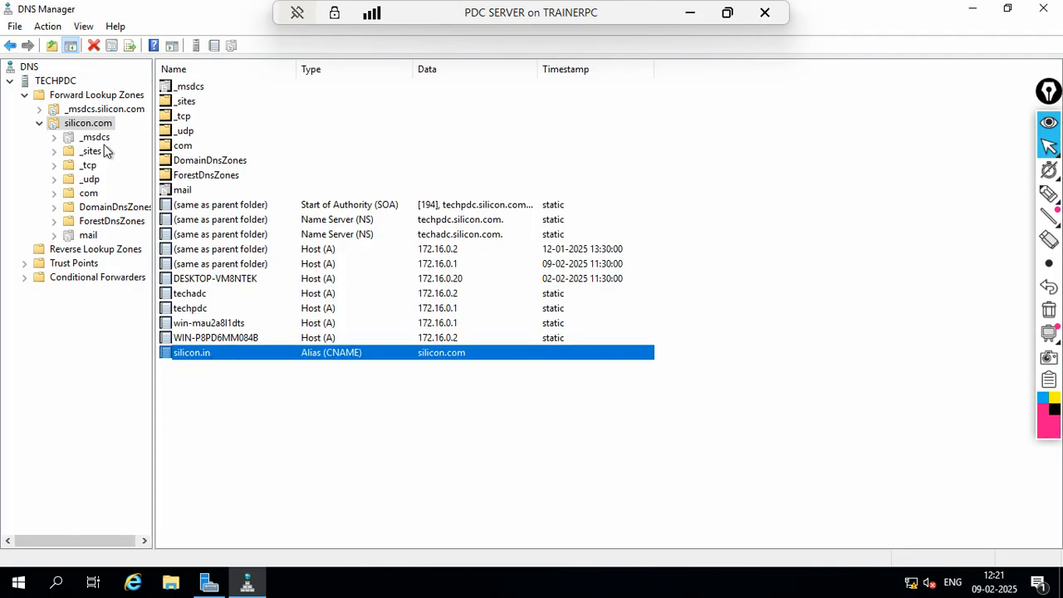
Start a new IPv4 reverse lookup zone as an Active Directory-stored primary zone replicated to all DNS servers in the silicon.com domain.
left_click(74, 253)
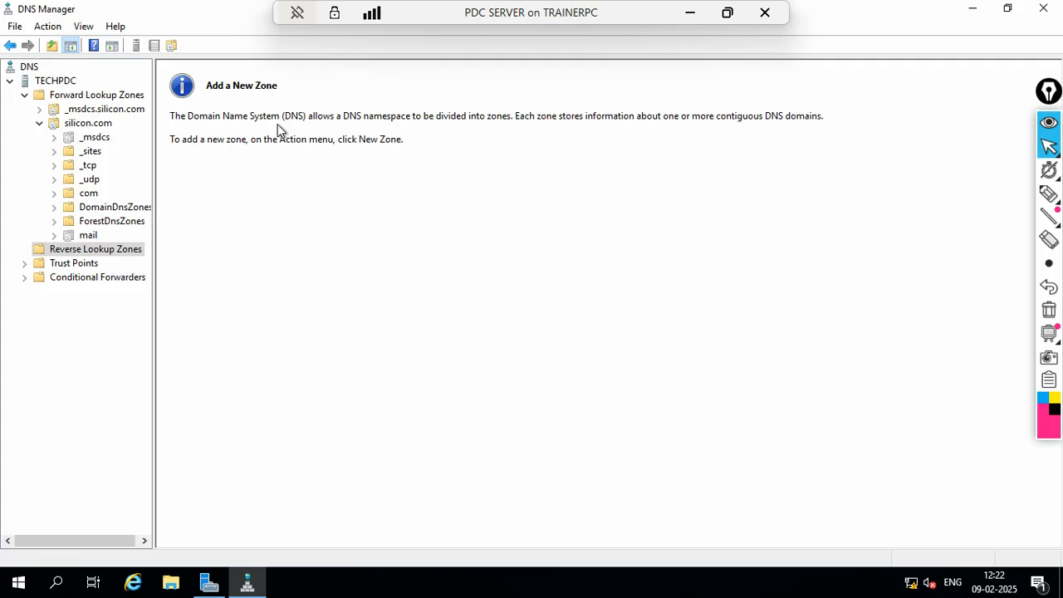
right_click(121, 253)
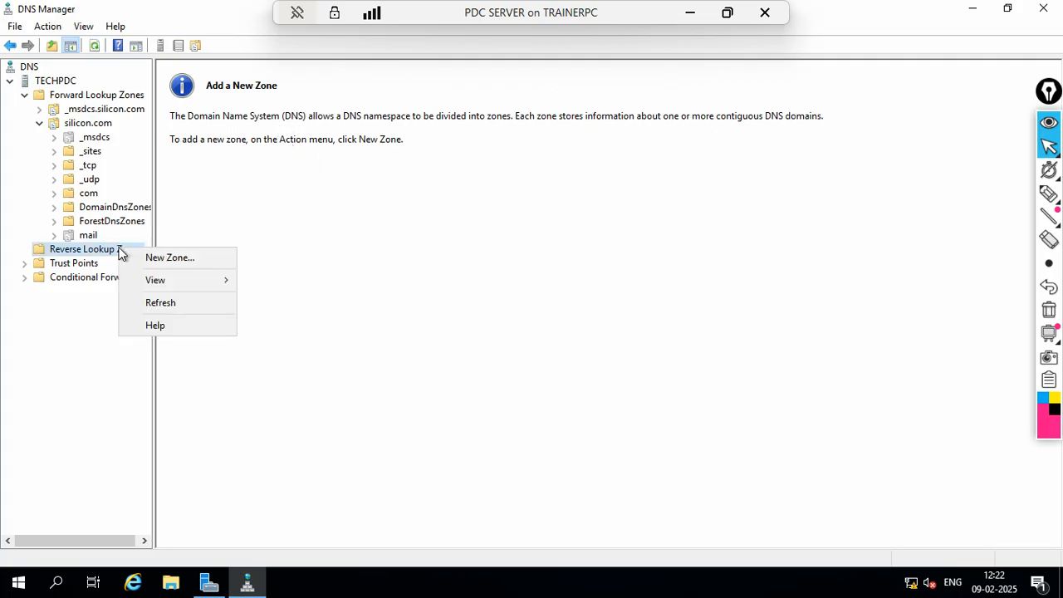
left_click(163, 258)
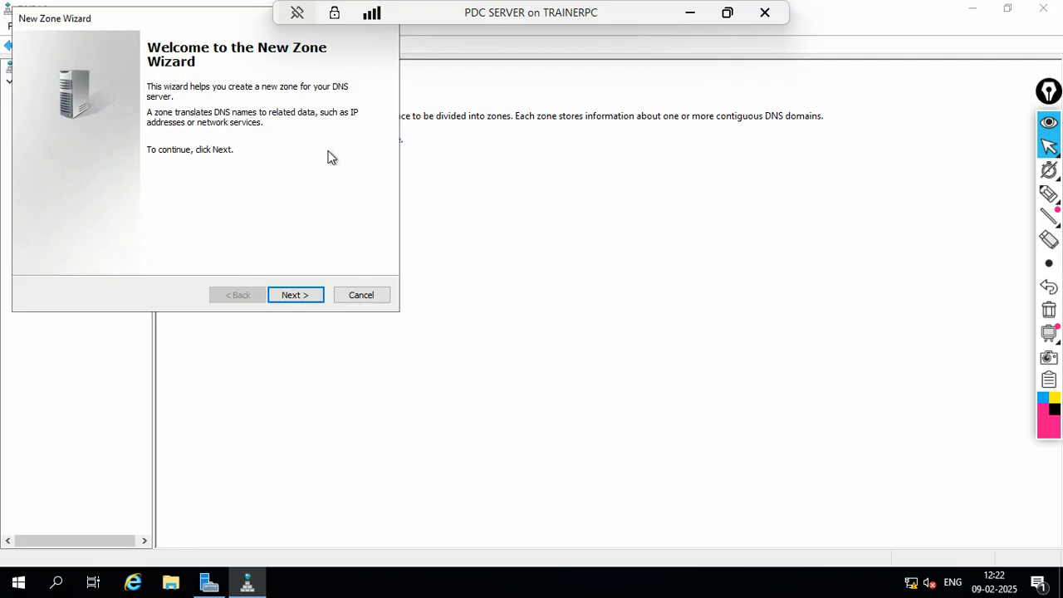
left_click_drag(218, 28, 468, 88)
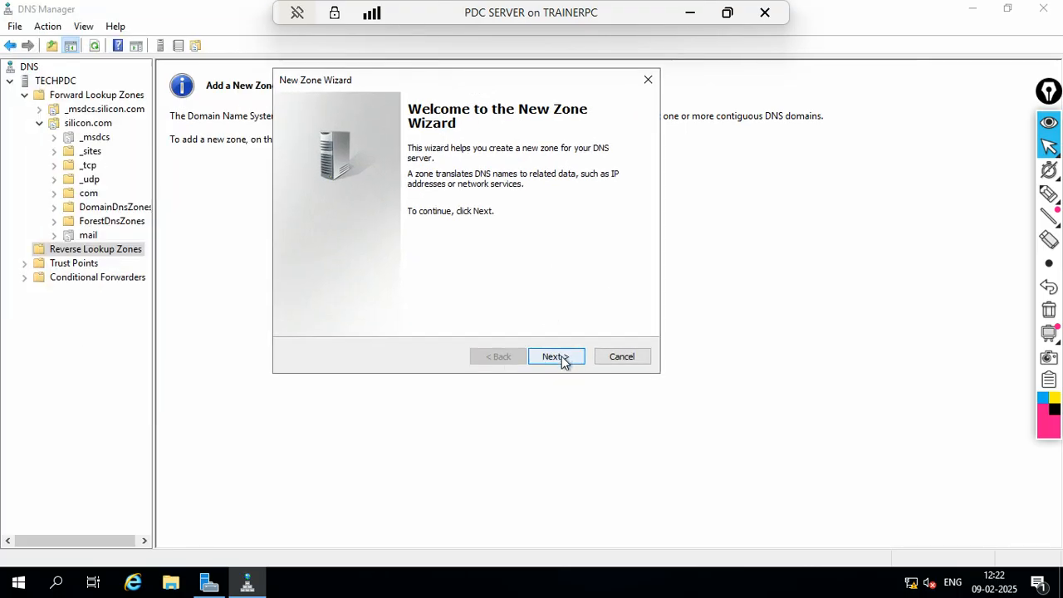
left_click(562, 360)
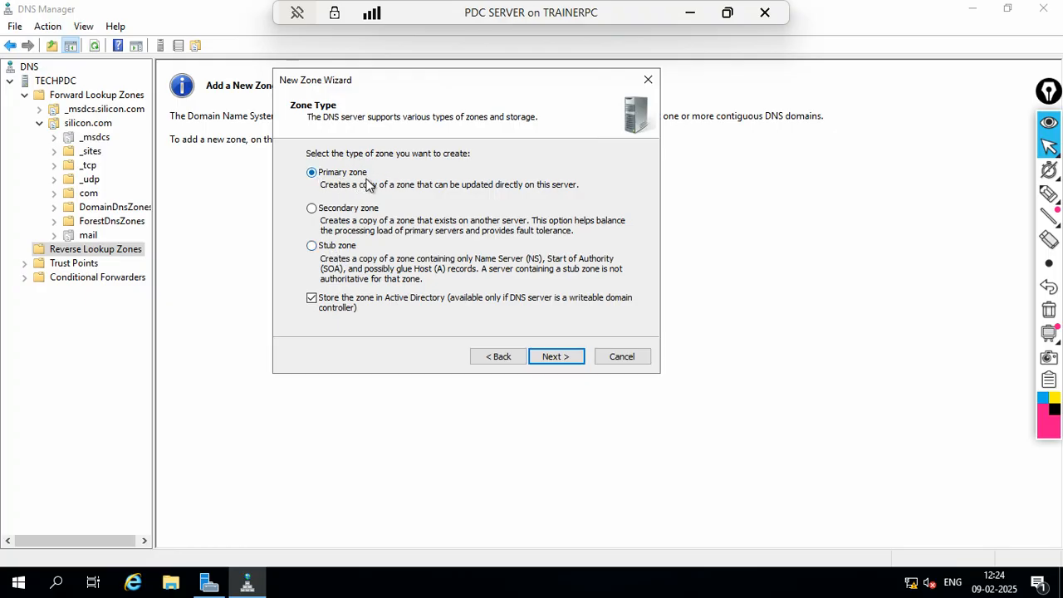
left_click(548, 357)
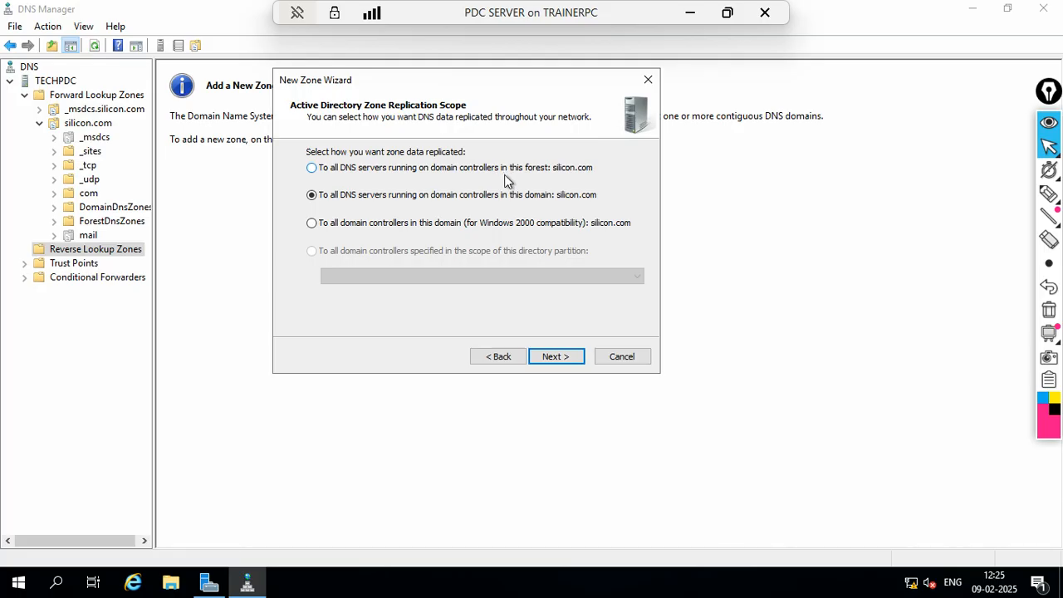
left_click(579, 361)
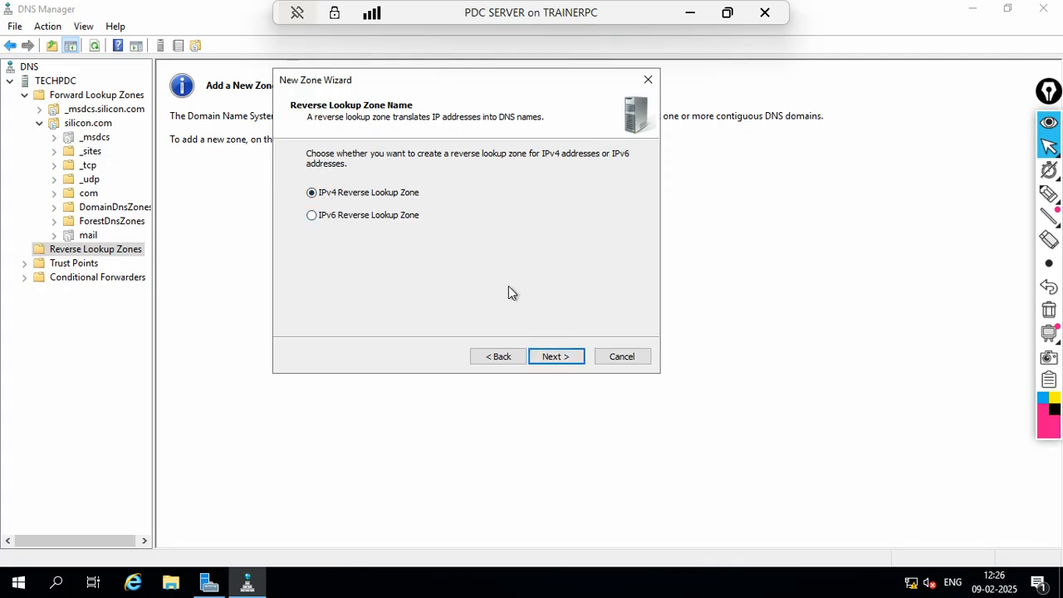
left_click(209, 583)
left_click(557, 359)
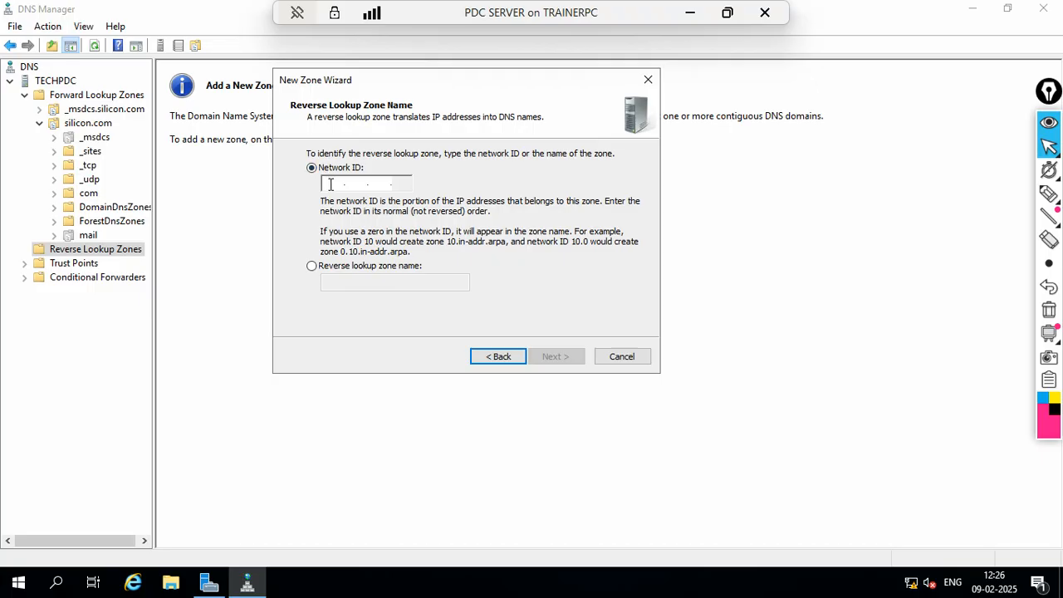
Preview the IPv6 reverse lookup zone option and its address prefix page, and return to the IPv4 network ID page.
left_click(498, 358)
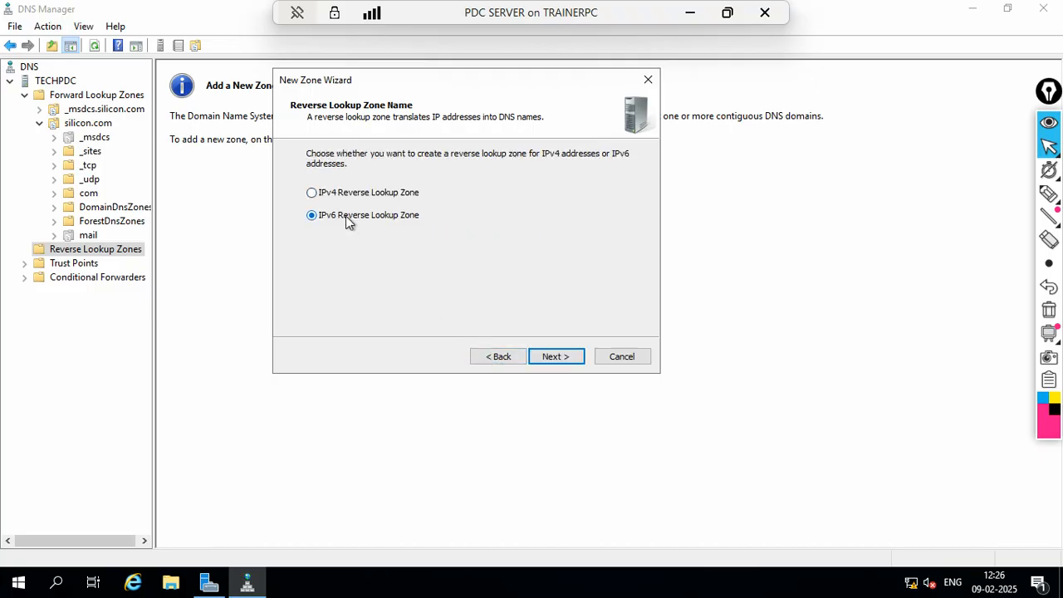
left_click(557, 357)
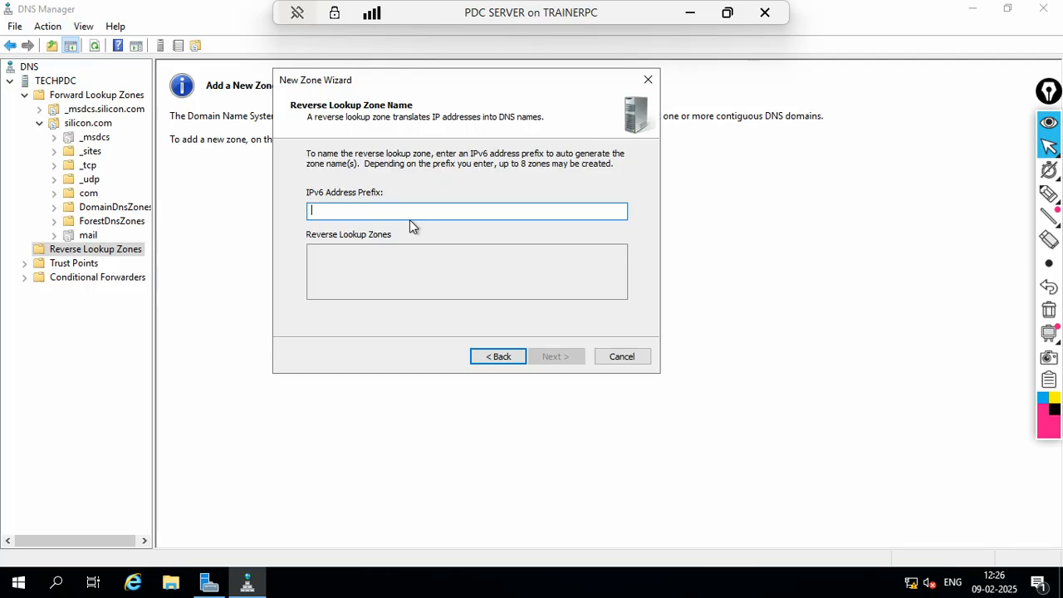
left_click(501, 357)
left_click(371, 193)
left_click(557, 357)
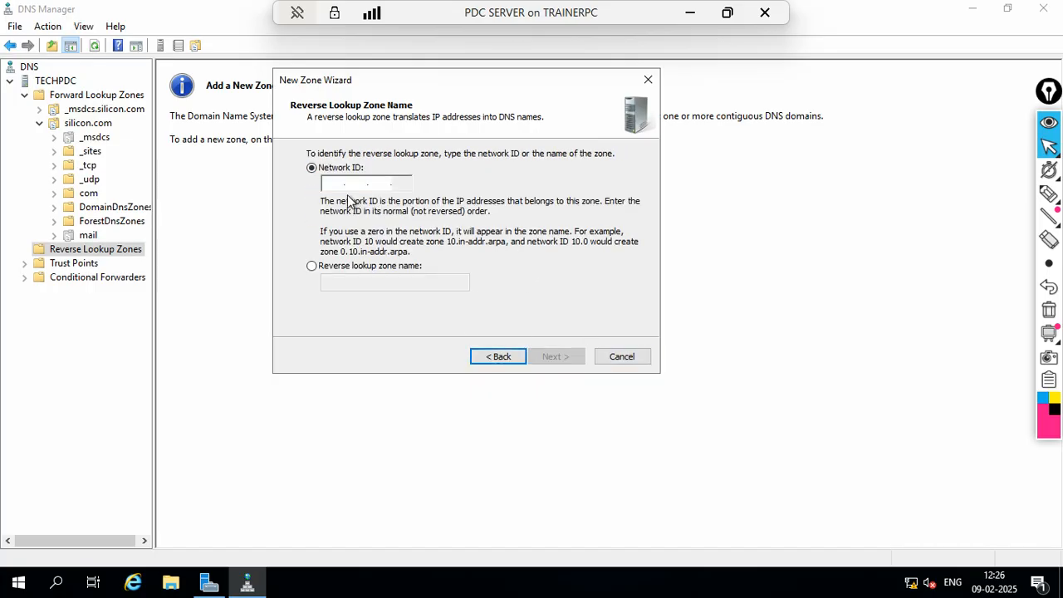
Set the network ID to 172.16.0, allow both nonsecure and secure dynamic updates, and create the reverse lookup zone.
type("172 .16 .0 .")
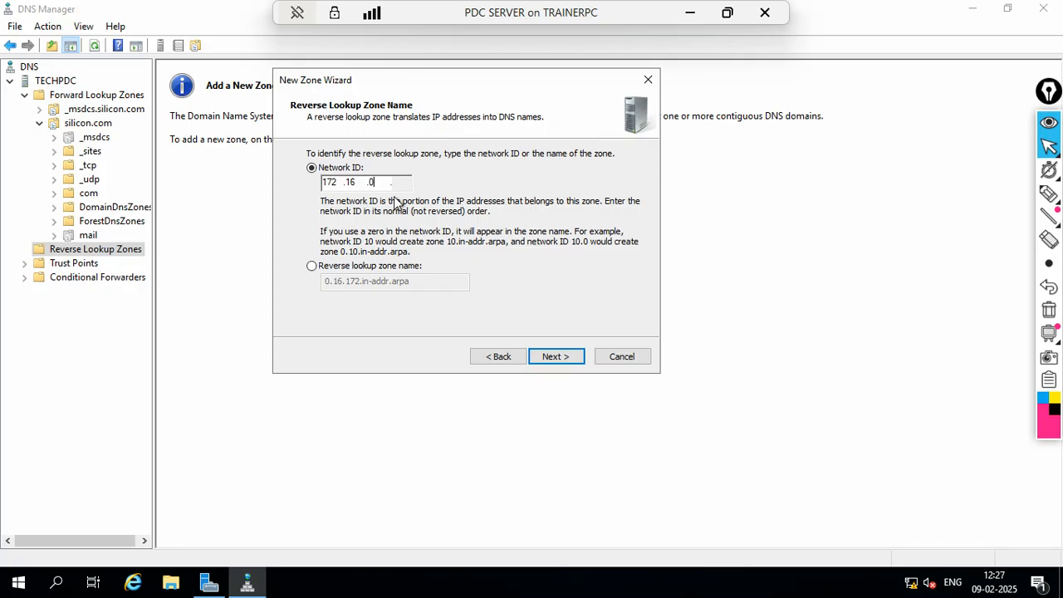
left_click(573, 359)
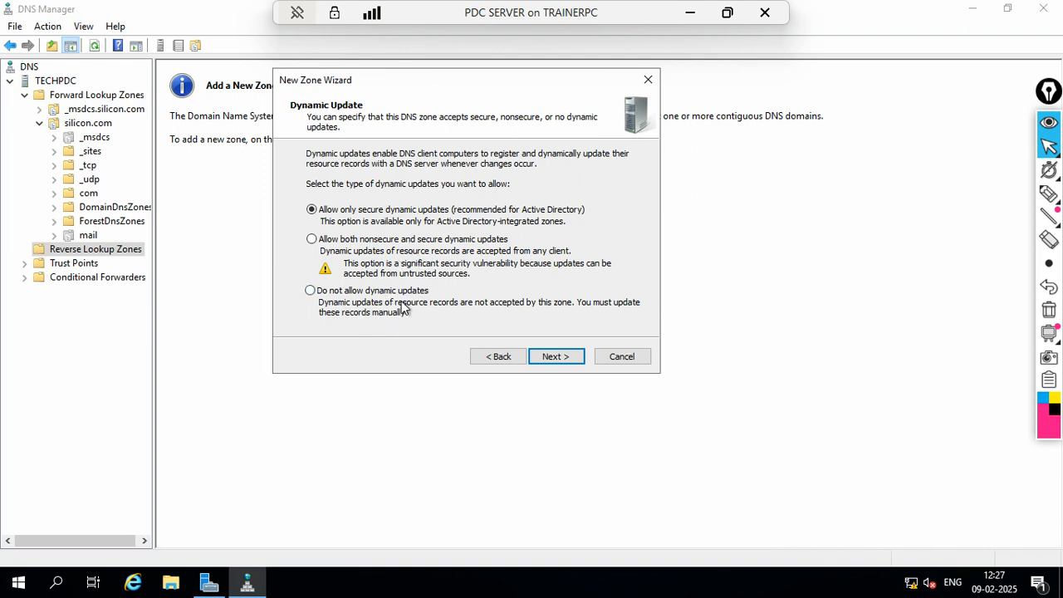
left_click(324, 240)
left_click(551, 358)
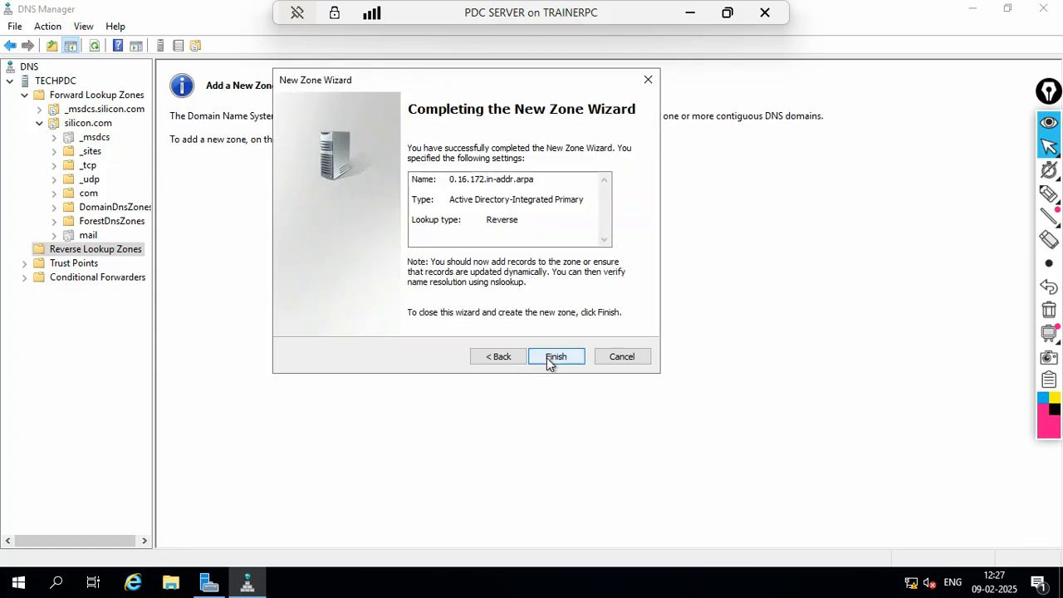
left_click(555, 357)
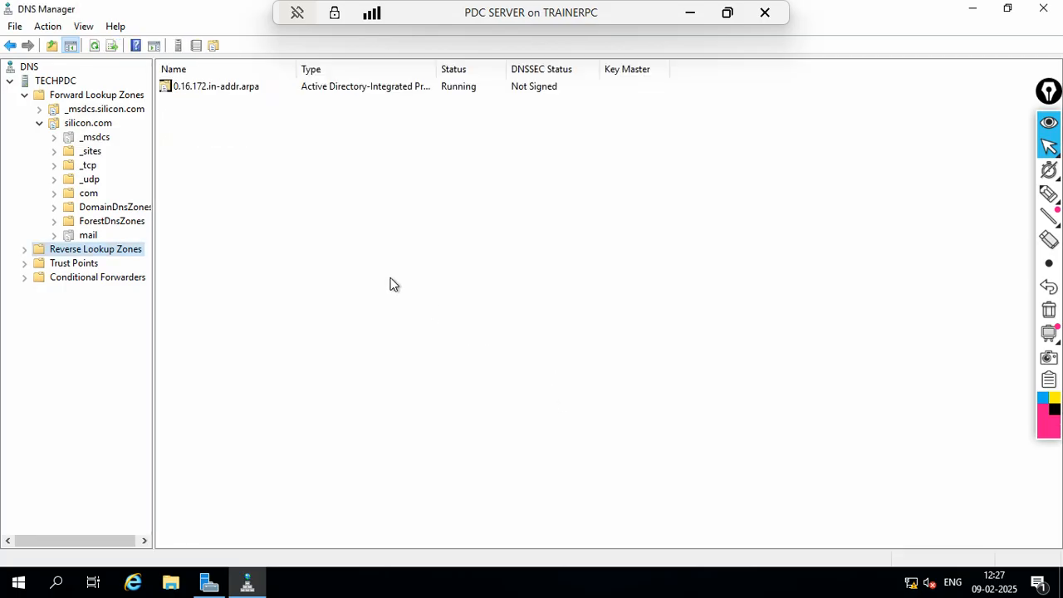
Start a new pointer (PTR) record in the 0.16.172.in-addr.arpa zone with the host IP address 172.16.0.1.
double_click(208, 90)
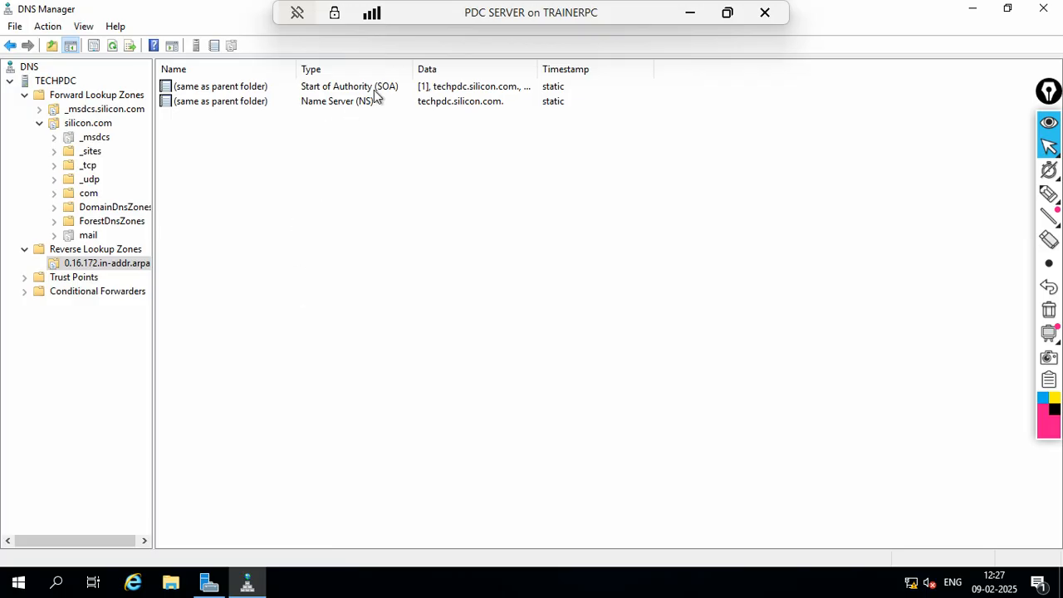
right_click(396, 200)
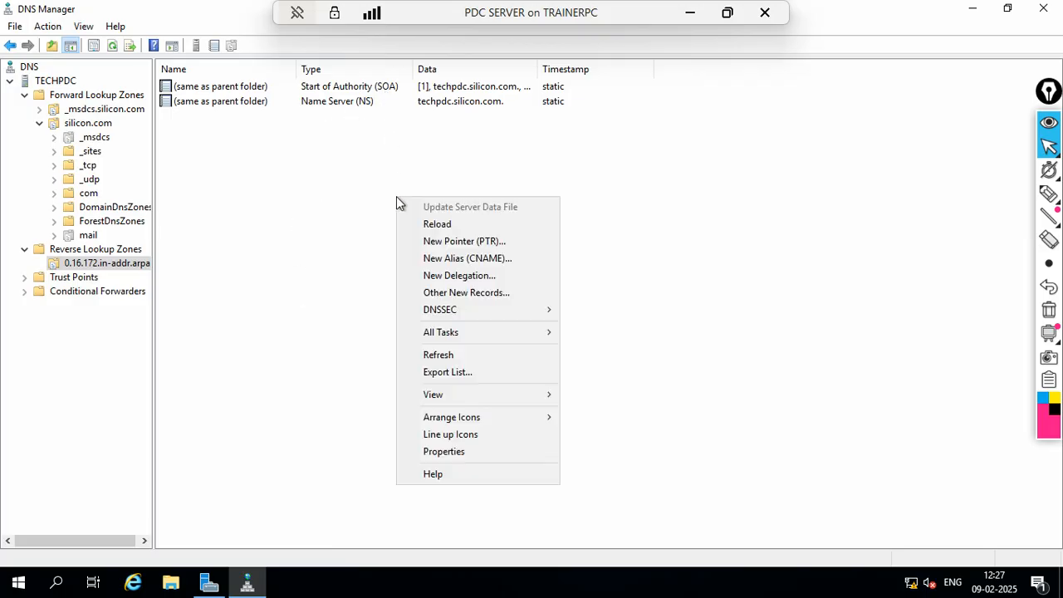
left_click(470, 242)
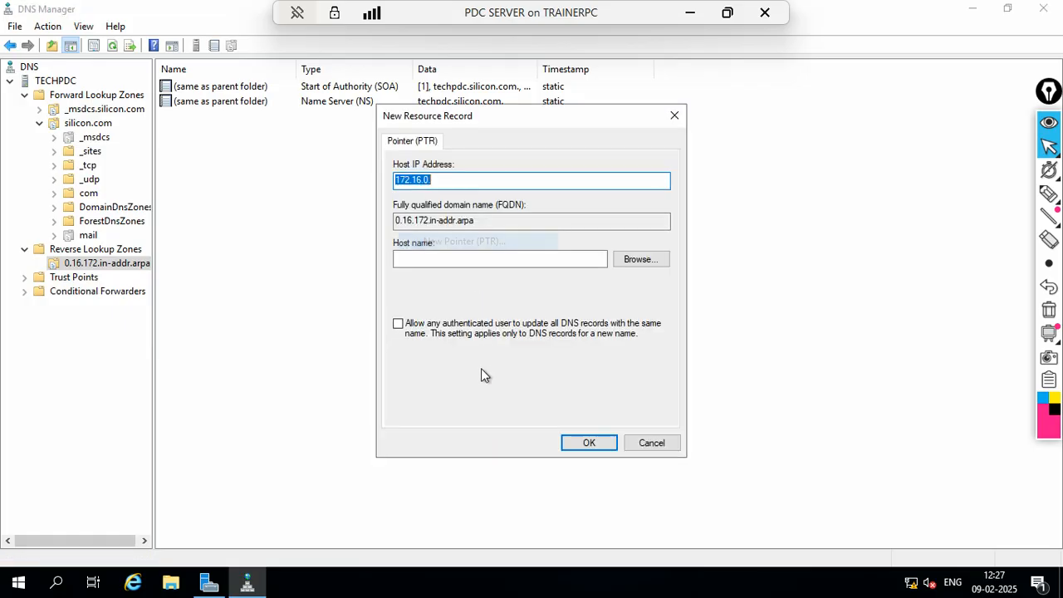
left_click(452, 182)
left_click_drag(453, 186, 377, 177)
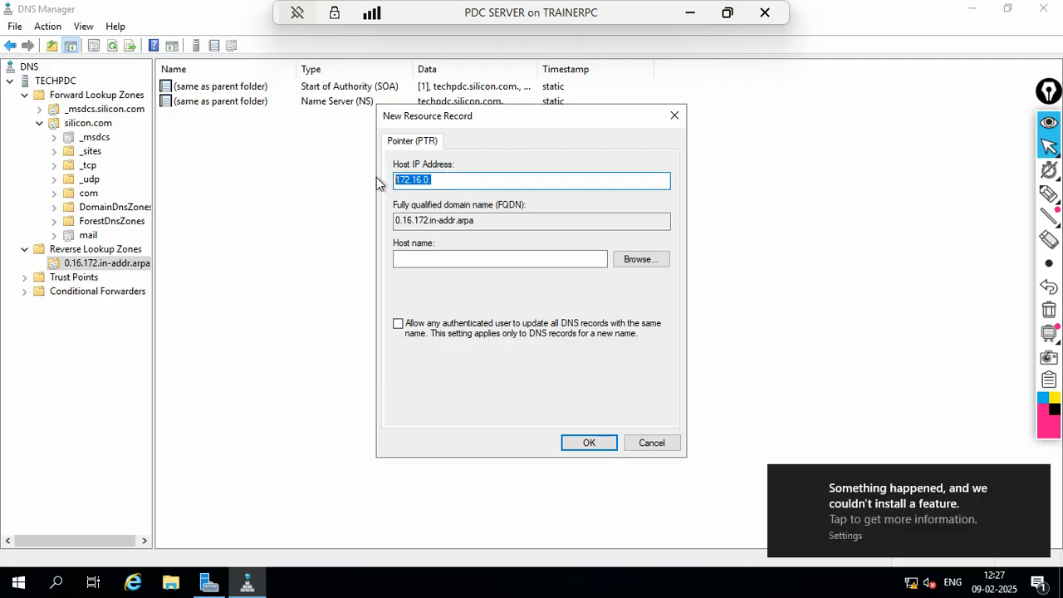
left_click(462, 181)
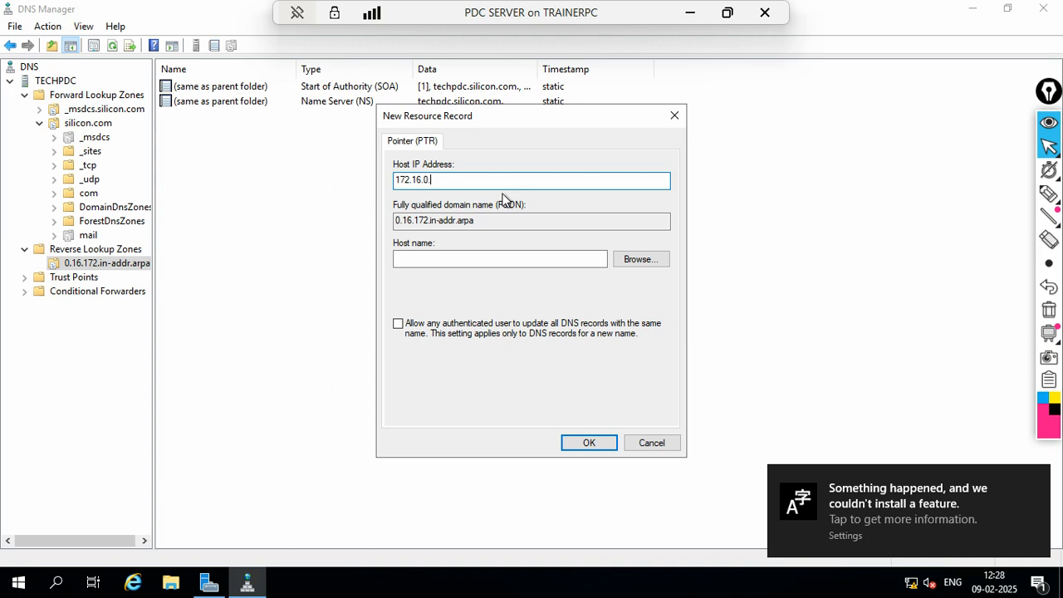
type("1")
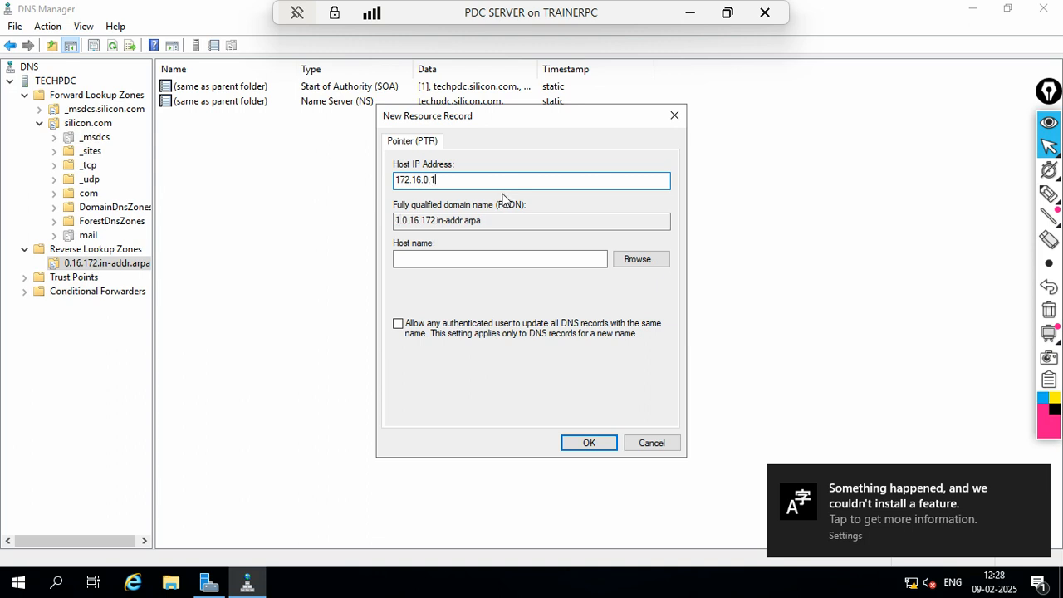
Browse TECHPDC's silicon.com forward lookup zone and choose a parent-folder host record as the pointer's host name.
left_click(427, 259)
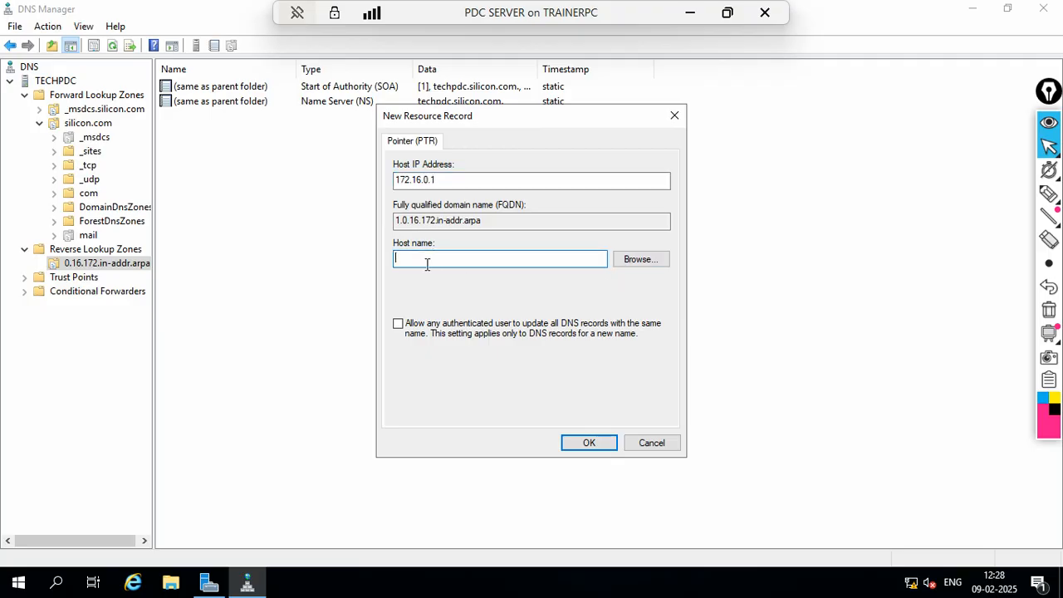
left_click(619, 260)
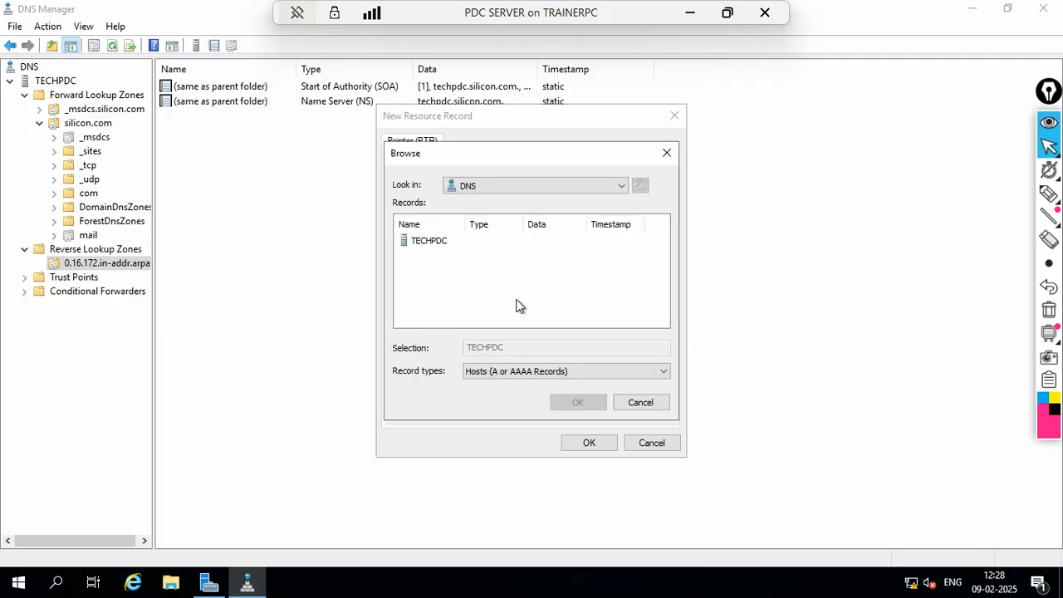
double_click(430, 247)
double_click(436, 244)
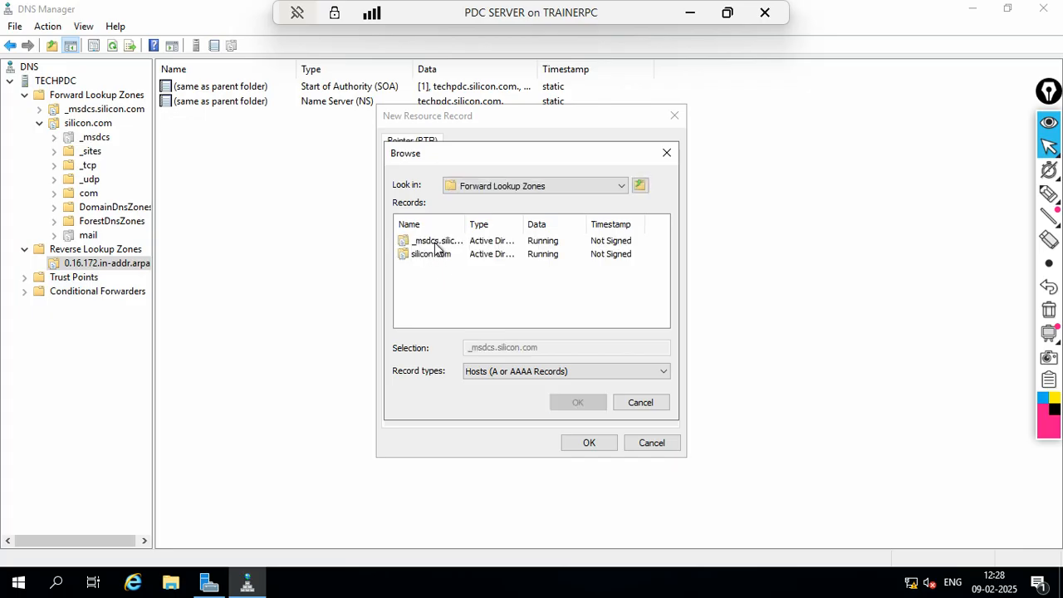
double_click(430, 256)
scroll(432, 323, "down", 3)
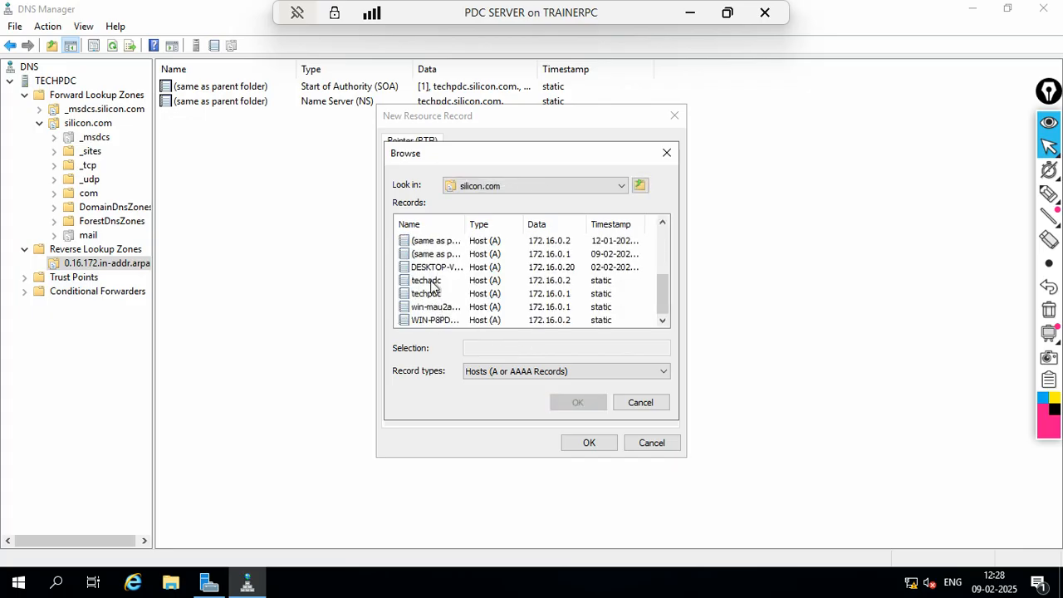
scroll(432, 308, "up", 1)
double_click(433, 295)
Allow any authenticated user to update the pointer record and create it.
left_click(455, 259)
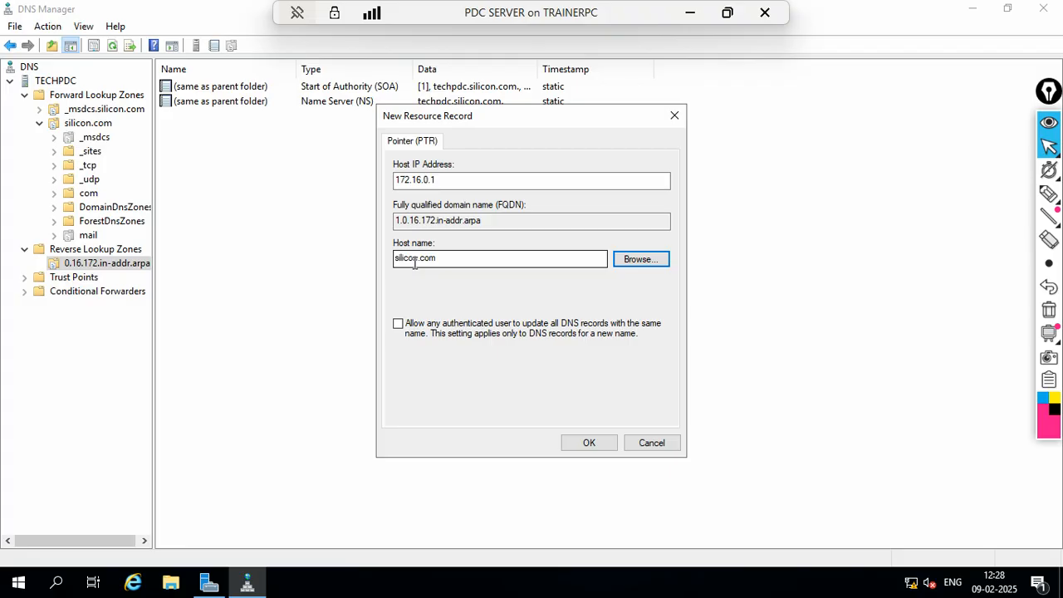
left_click(398, 324)
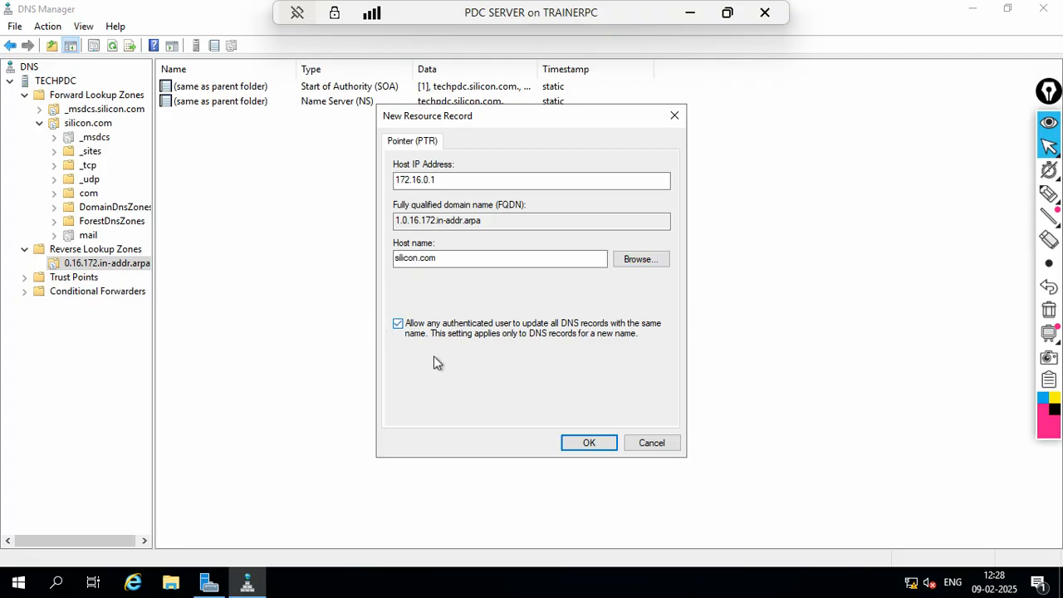
left_click(590, 442)
Start a new alias (CNAME) record in the 0.16.172.in-addr.arpa zone with the alias name silicon.in.
right_click(297, 159)
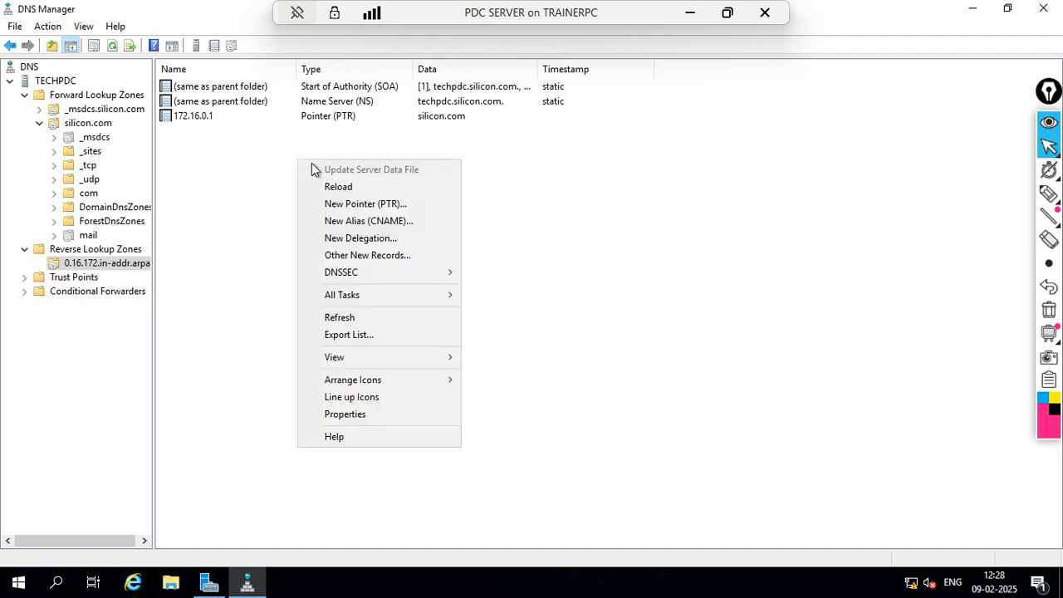
left_click(382, 222)
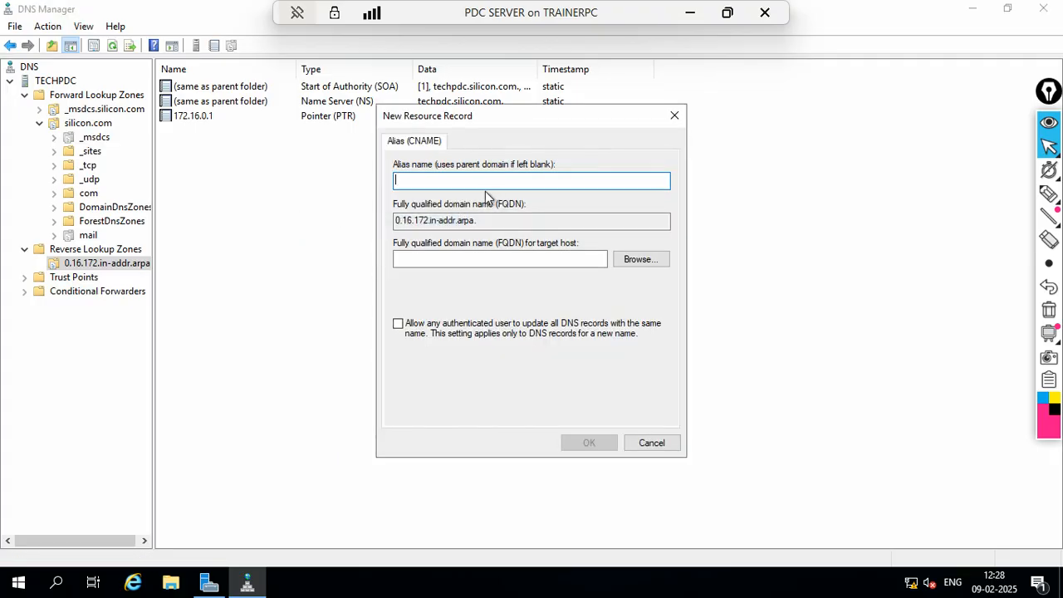
type("s")
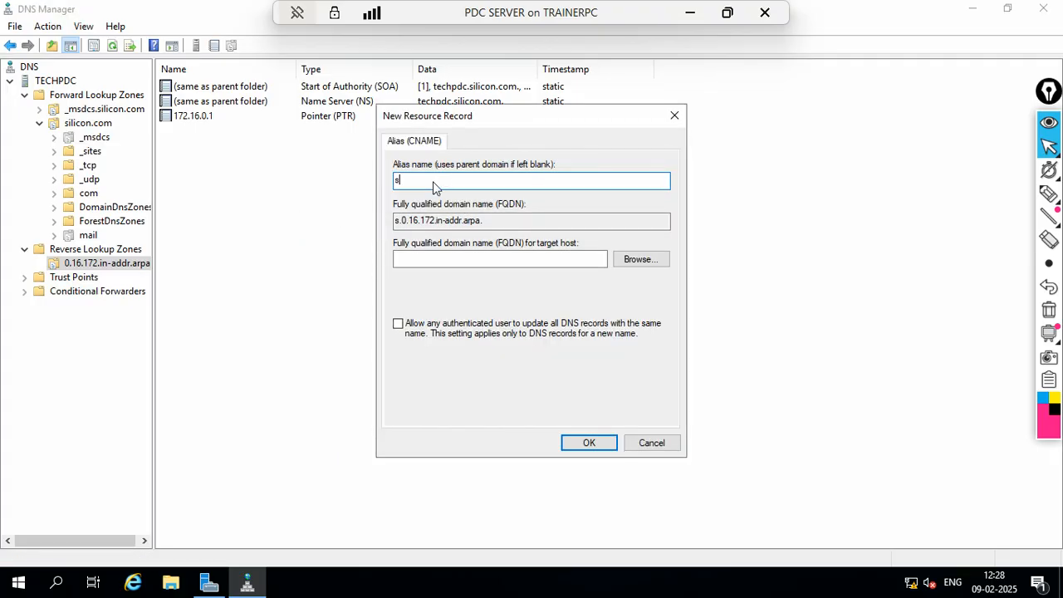
type("ilicon.in")
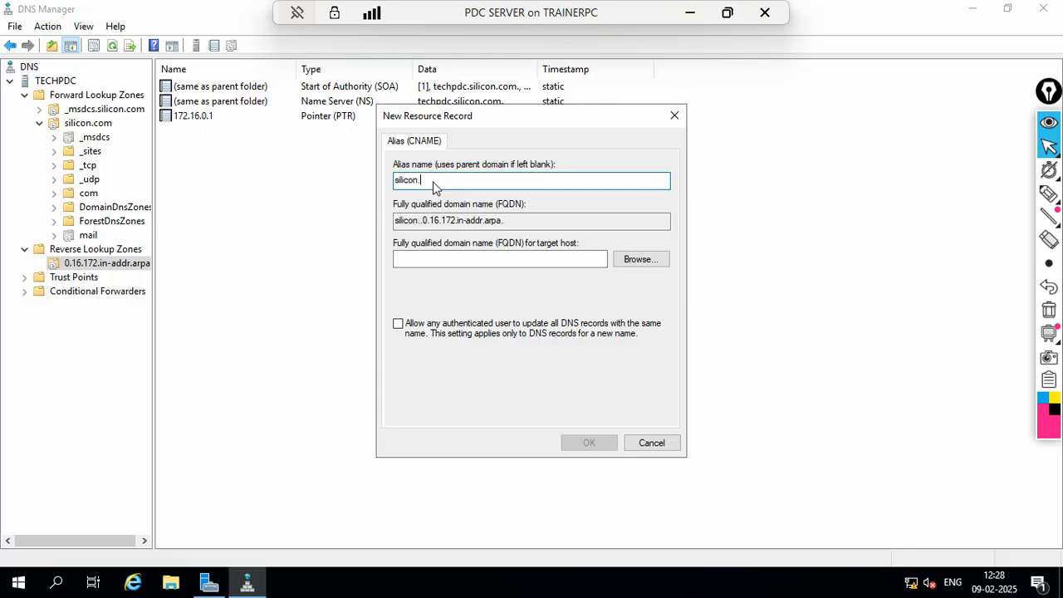
Set the alias's target host to silicon.com by choosing a parent-folder host record from TECHPDC's silicon.com forward lookup zone.
left_click(640, 260)
double_click(428, 241)
double_click(439, 243)
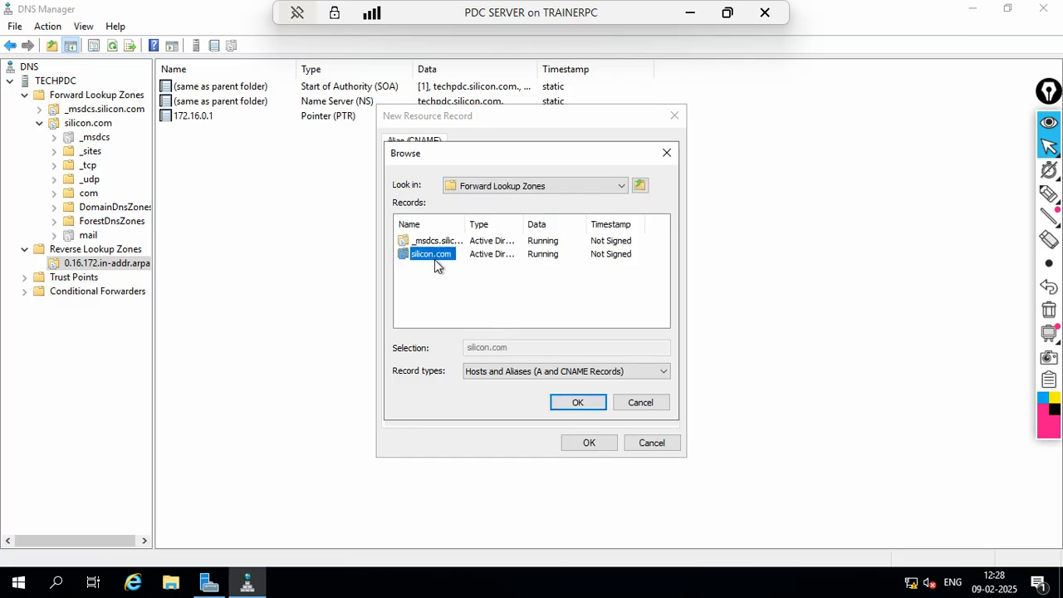
double_click(432, 253)
scroll(441, 307, "down", 2)
left_click(436, 280)
double_click(437, 281)
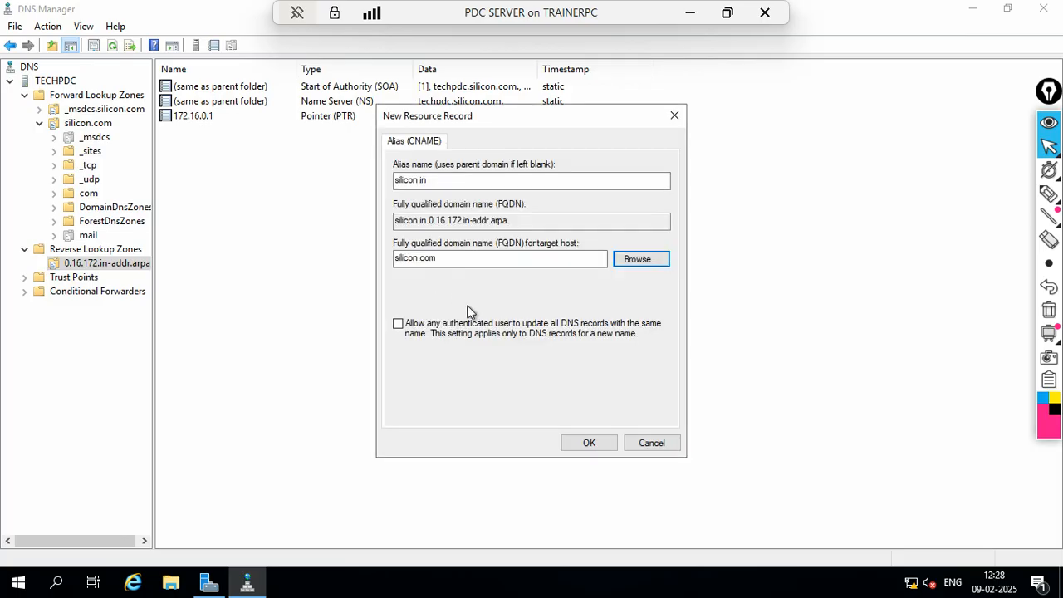
Browse TECHPDC's silicon.com forward lookup zone again and choose the parent-folder host record for 172.16.0.1 as the alias's target.
left_click(638, 259)
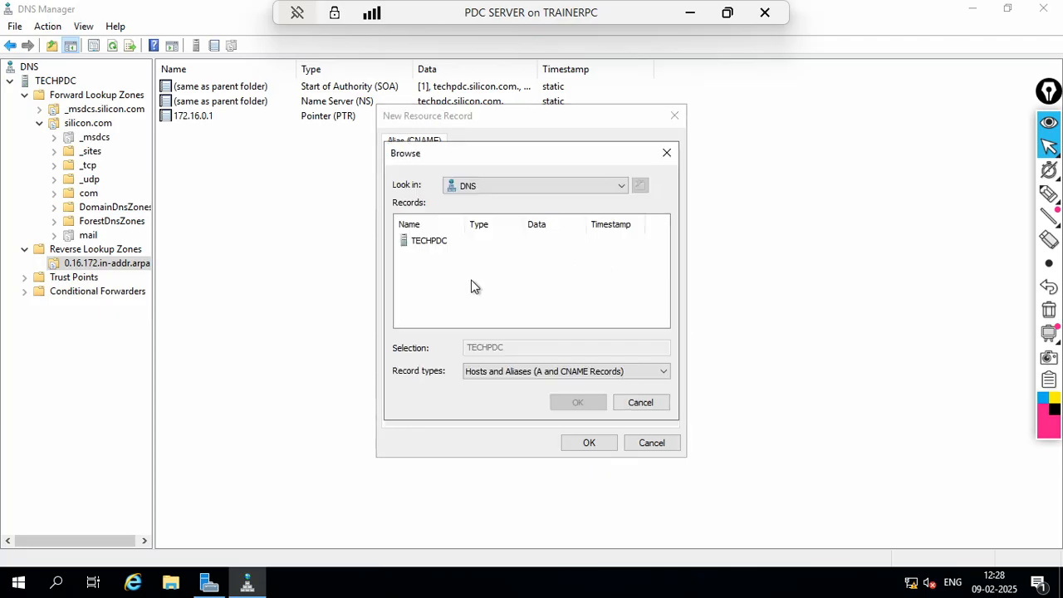
double_click(424, 242)
double_click(425, 243)
left_click(444, 261)
double_click(444, 260)
scroll(474, 304, "down", 3)
scroll(474, 304, "up", 1)
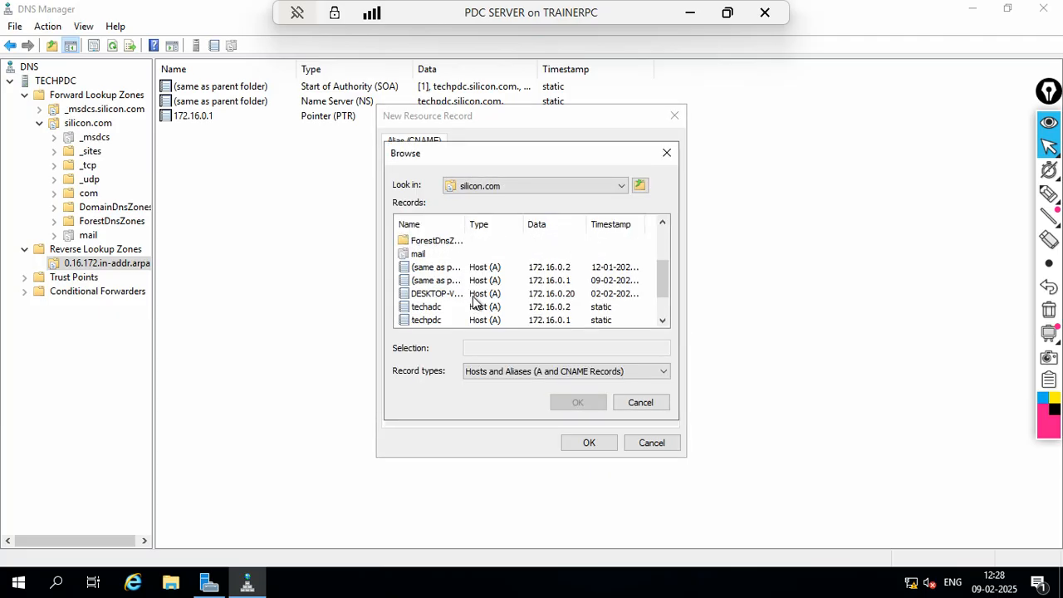
double_click(438, 281)
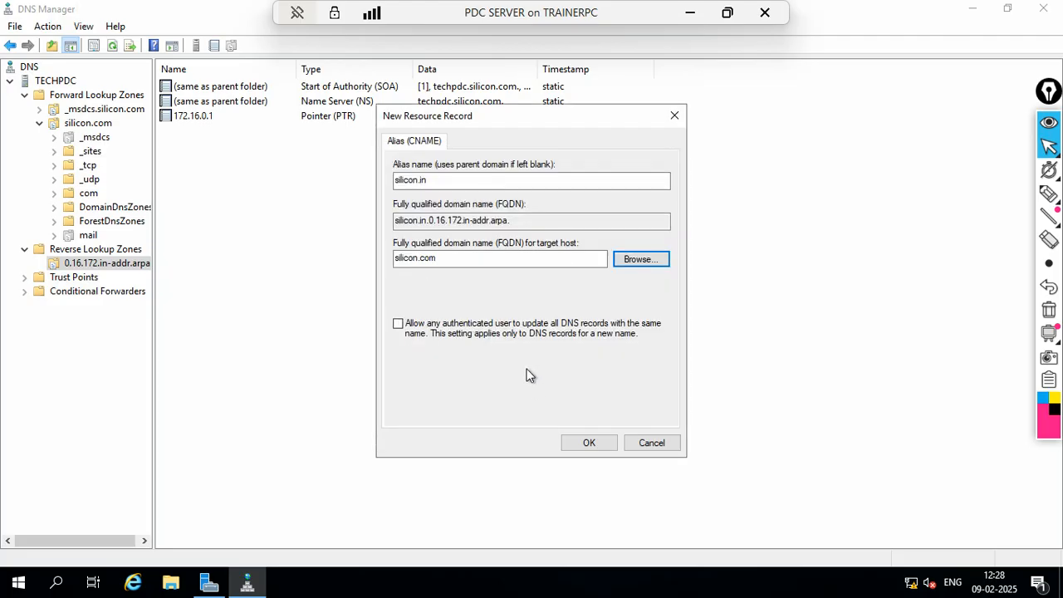
Create the silicon.in alias record, and close DNS Manager after refreshing the zone's record list.
left_click(582, 442)
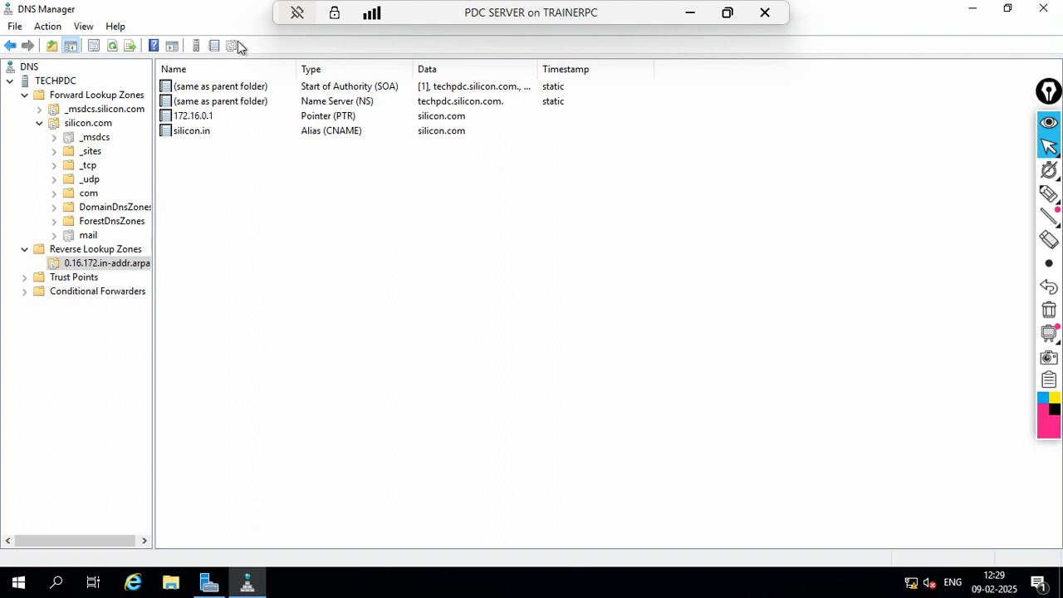
left_click(112, 46)
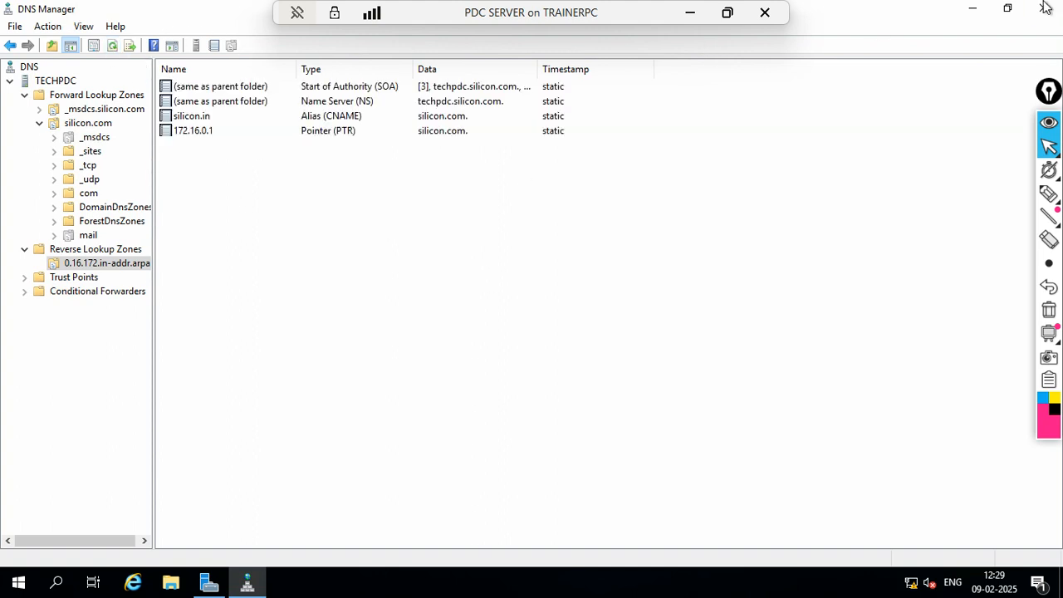
left_click(1043, 8)
Open a Command Prompt and run nslookup 172.16.0.1 to test the reverse lookup.
right_click(497, 105)
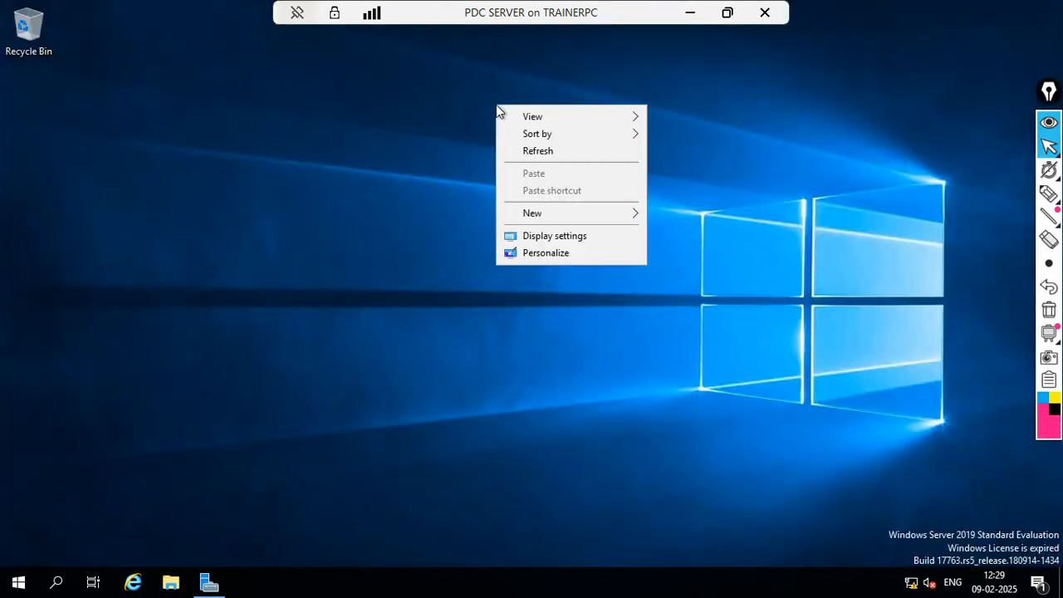
left_click(517, 158)
key("super+r")
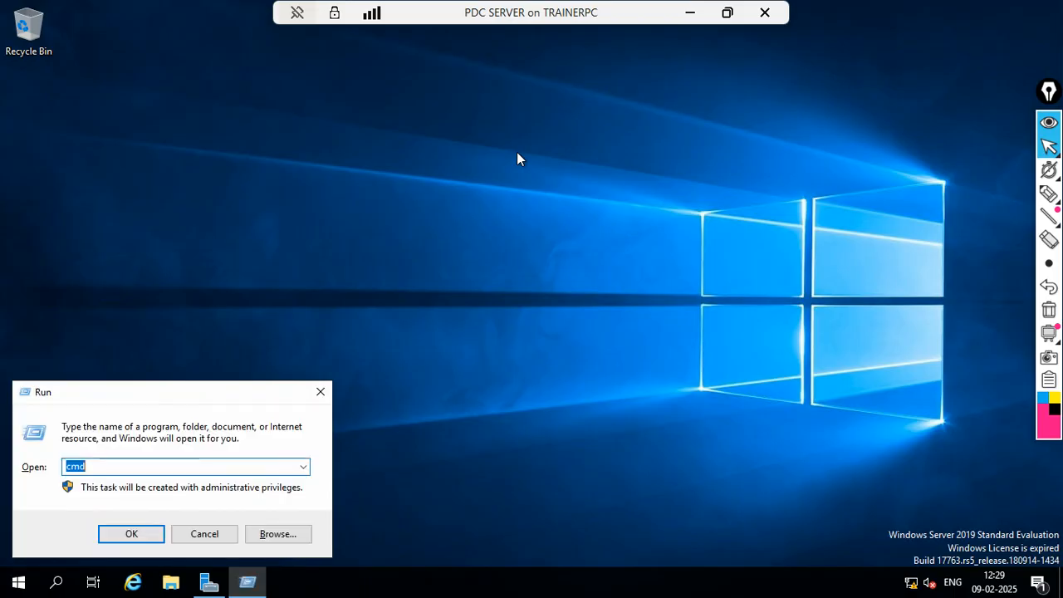
key("Return")
type("nslookup ")
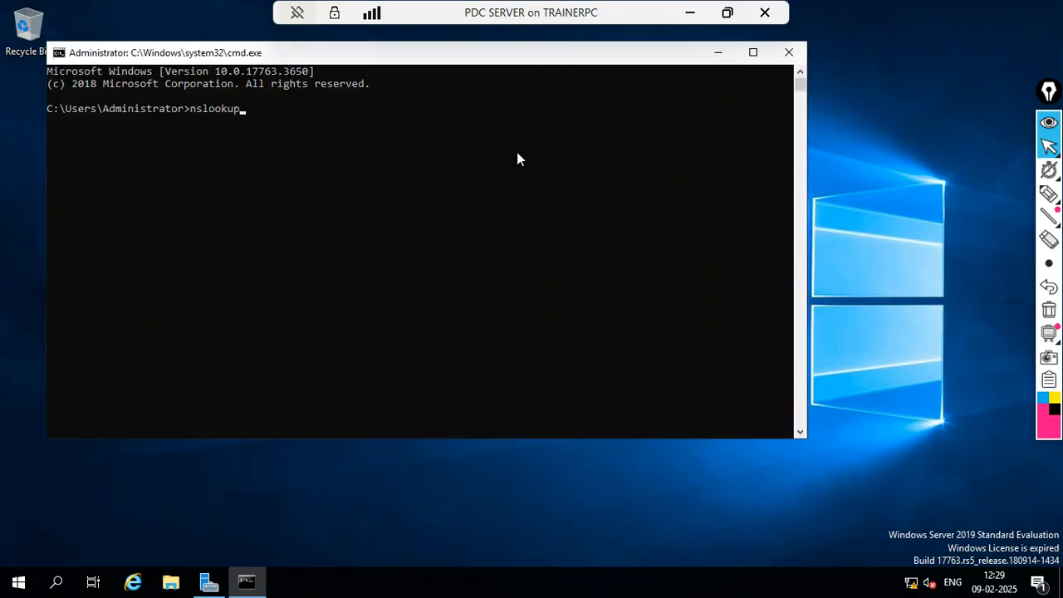
type("172.16.01")
type("1")
key("Return")
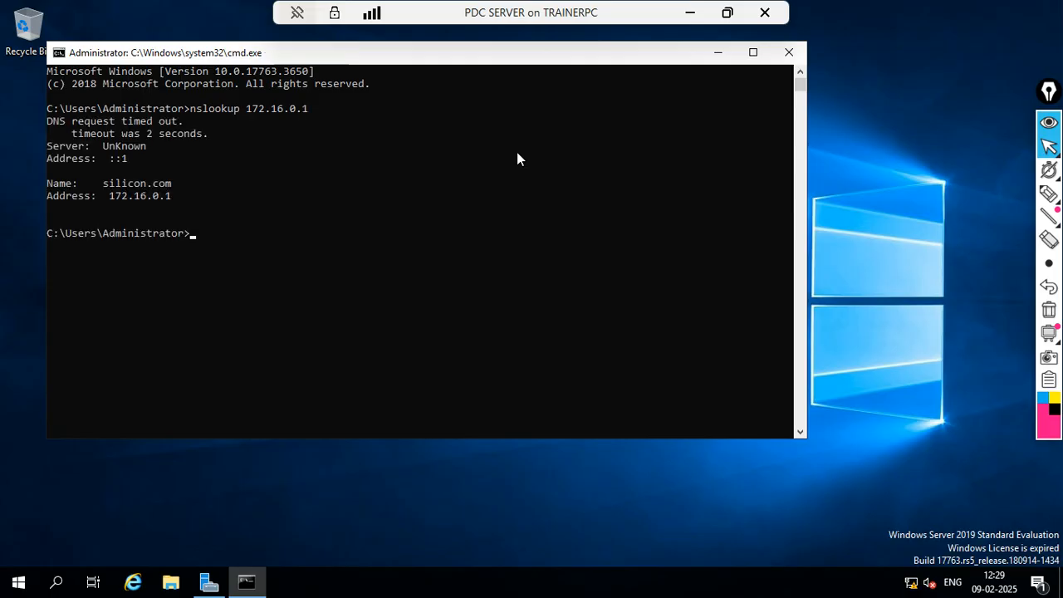
Examine the queried address and the name and address returned by the reverse lookup.
left_click_drag(100, 186, 208, 212)
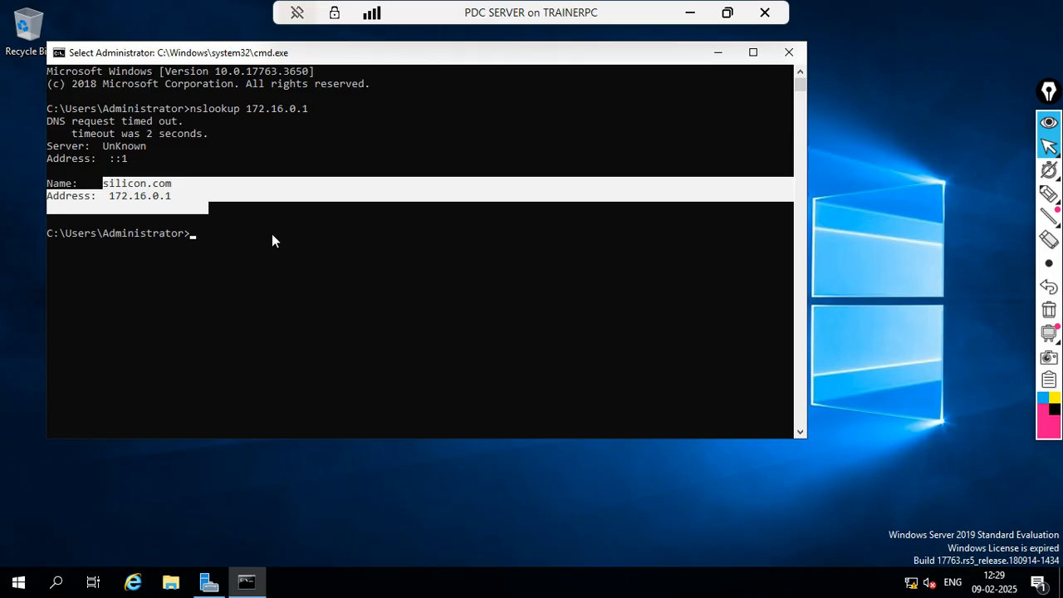
left_click(170, 220)
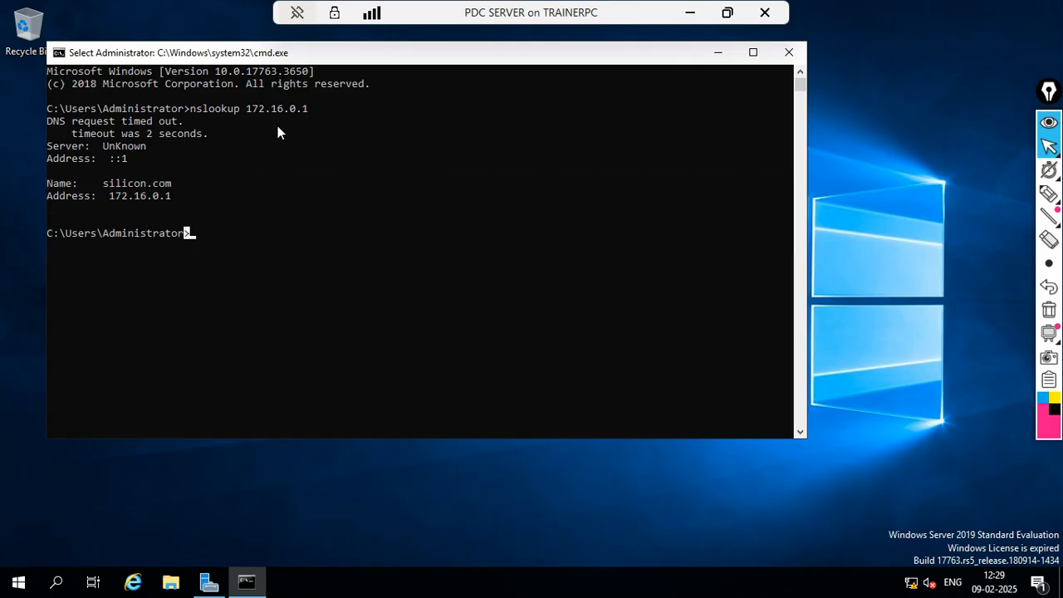
left_click_drag(247, 109, 273, 114)
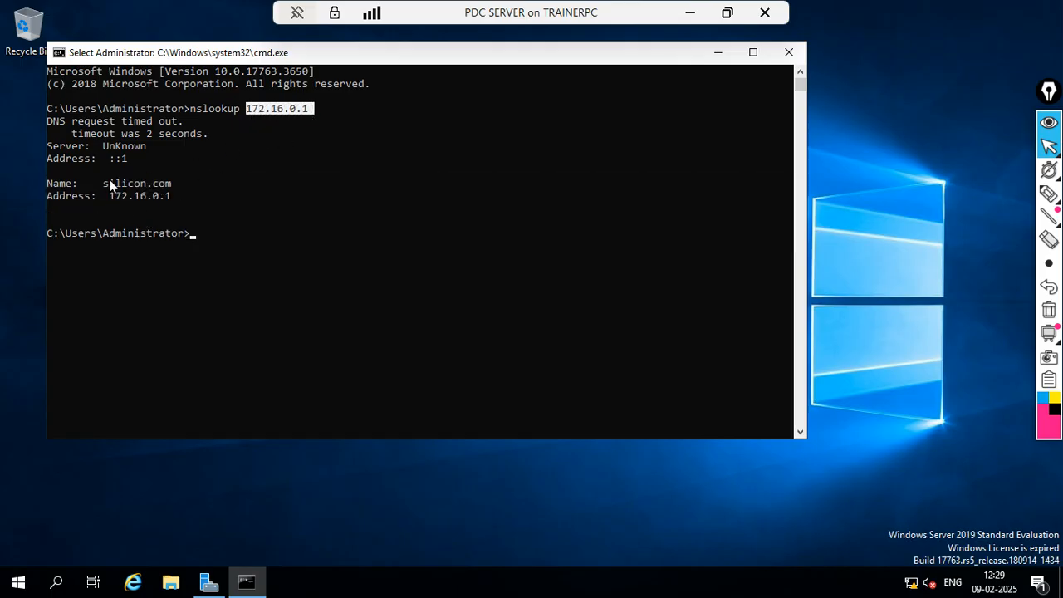
left_click_drag(100, 182, 183, 185)
left_click_drag(48, 186, 183, 188)
left_click_drag(104, 196, 185, 198)
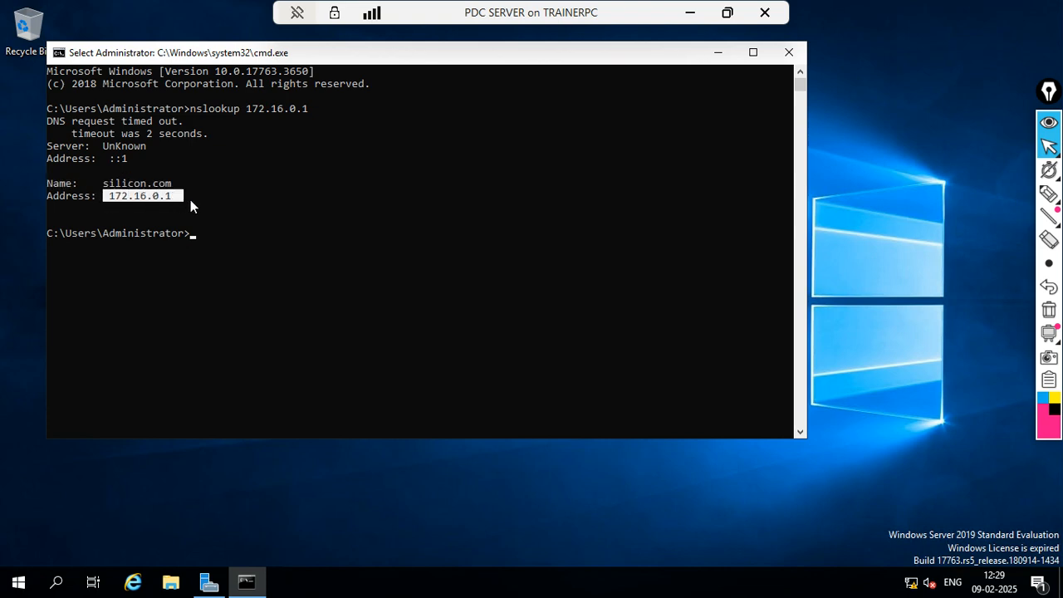
left_click_drag(48, 185, 187, 188)
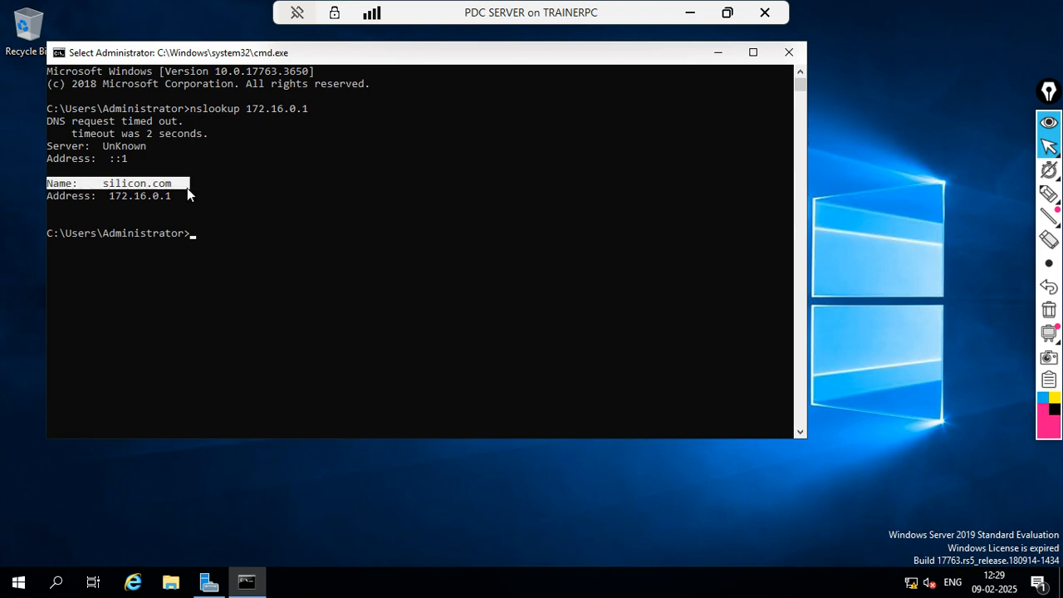
left_click(198, 194)
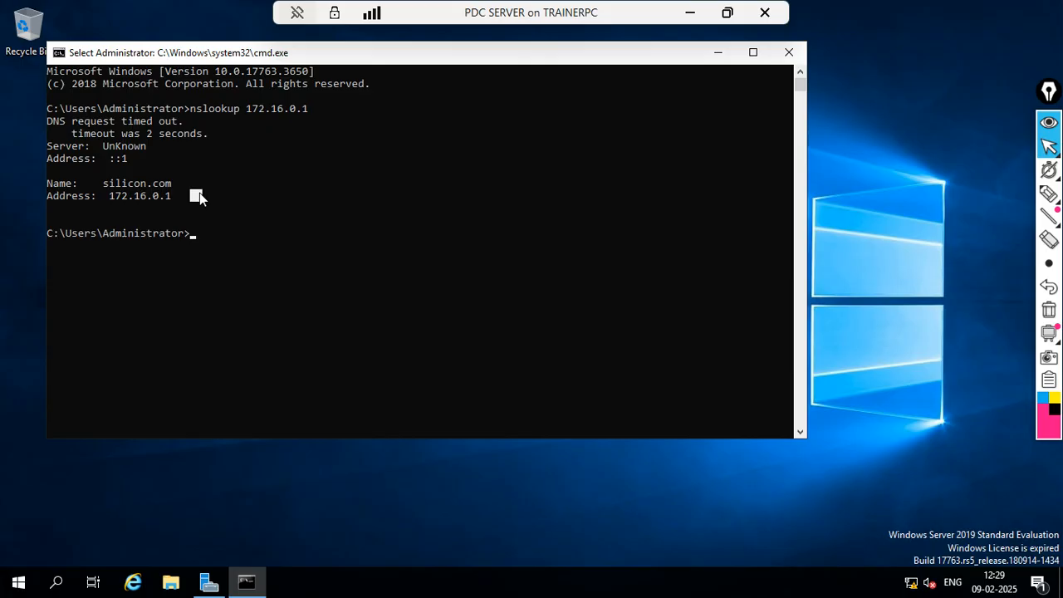
Run nslookup silicon.com to test the forward lookup of the domain name.
key("Up")
key("BackSpace")
key("BackSpace")
key("BackSpace")
key("BackSpace")
key("BackSpace")
key("BackSpace")
key("BackSpace")
key("BackSpace")
key("BackSpace")
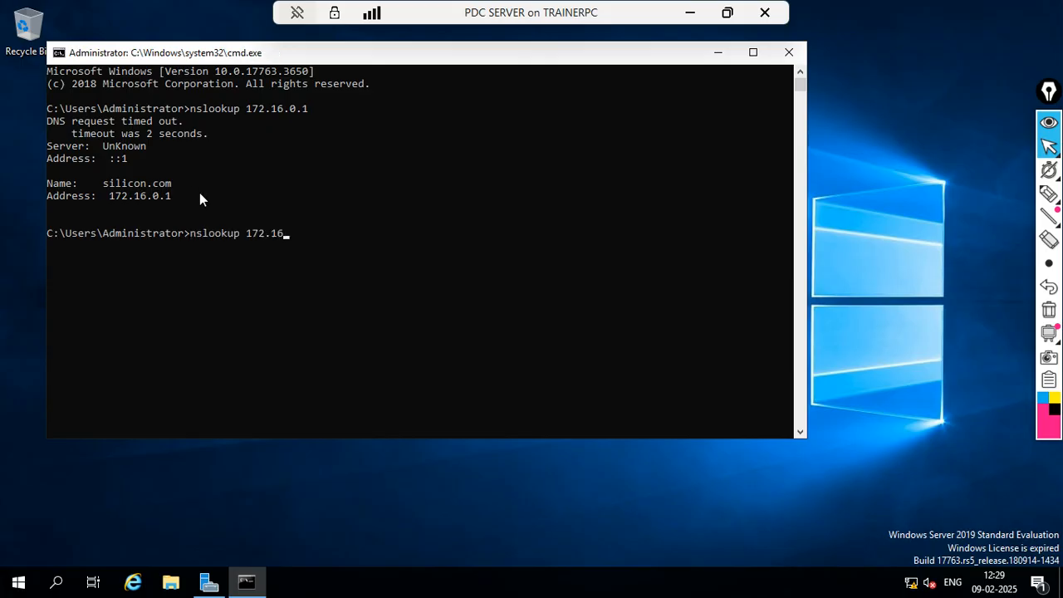
key("BackSpace")
type("silicon.com")
key("Return")
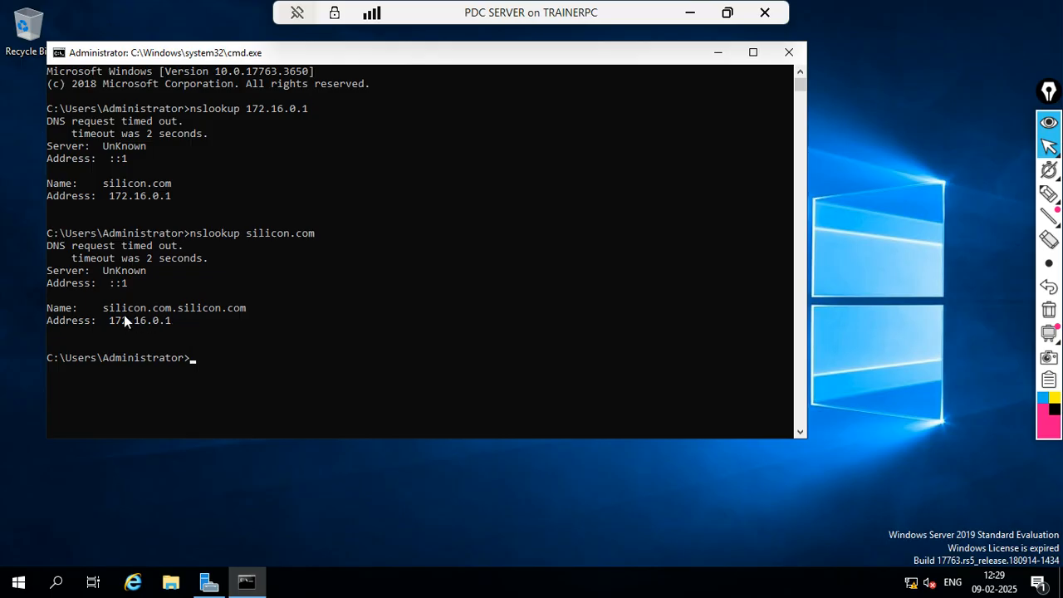
Examine the name and address returned for silicon.com and close the Command Prompt.
left_click_drag(105, 308, 232, 321)
left_click(229, 329)
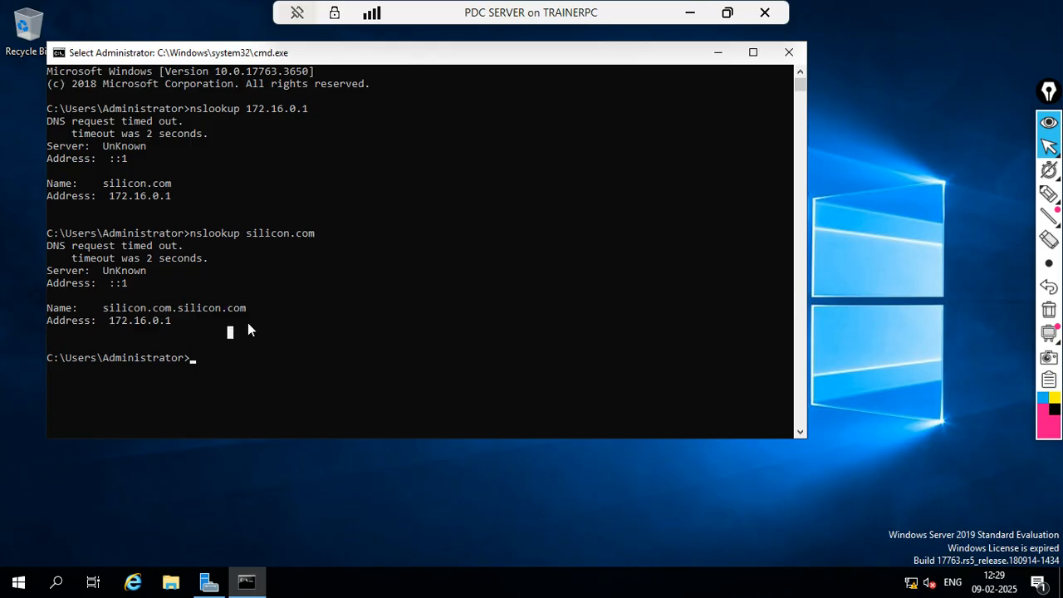
left_click(787, 53)
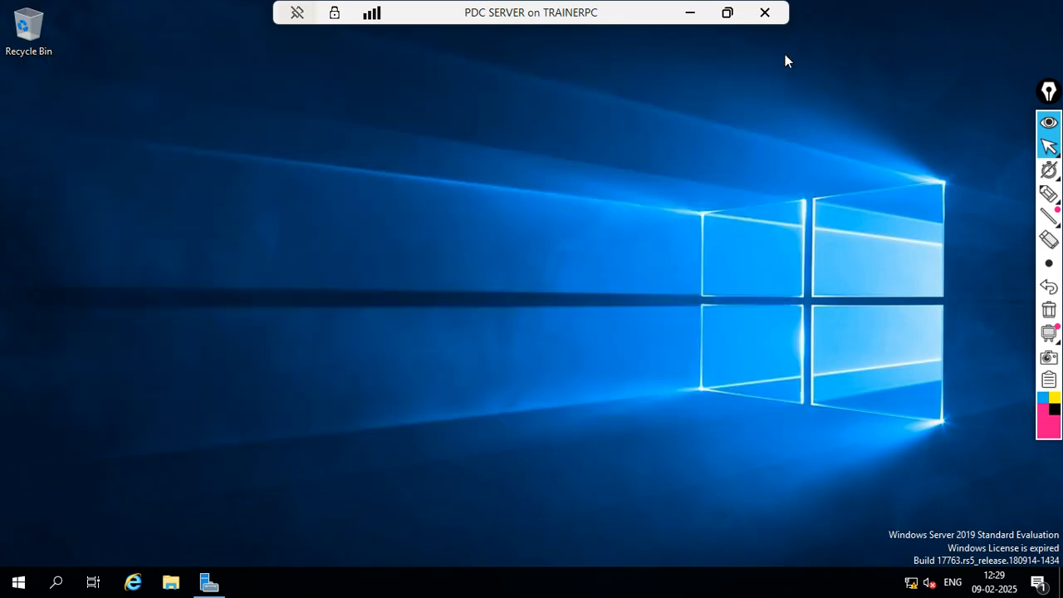
left_click(689, 15)
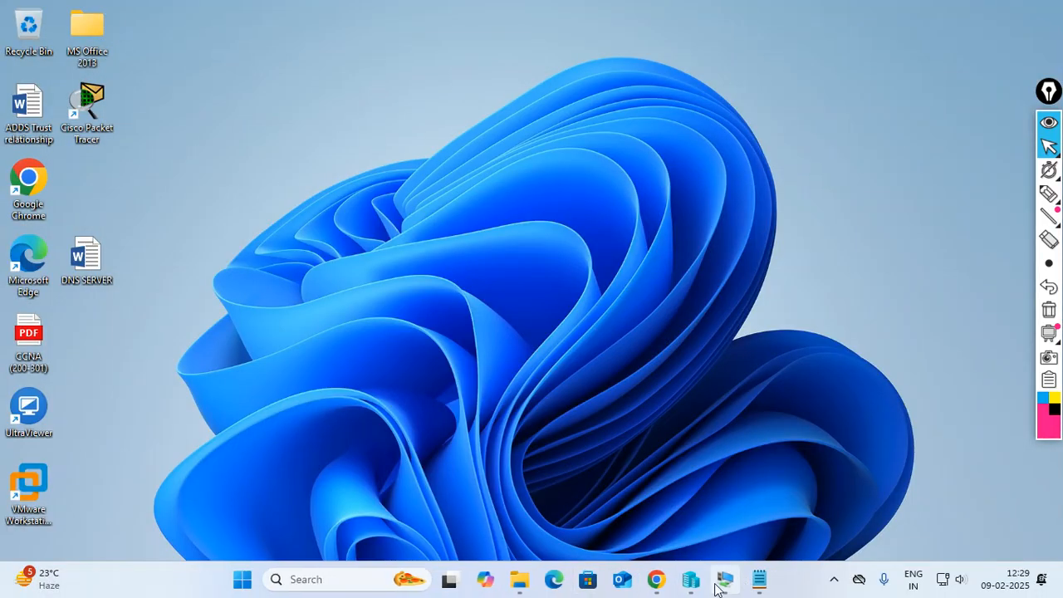
mouse_move(656, 586)
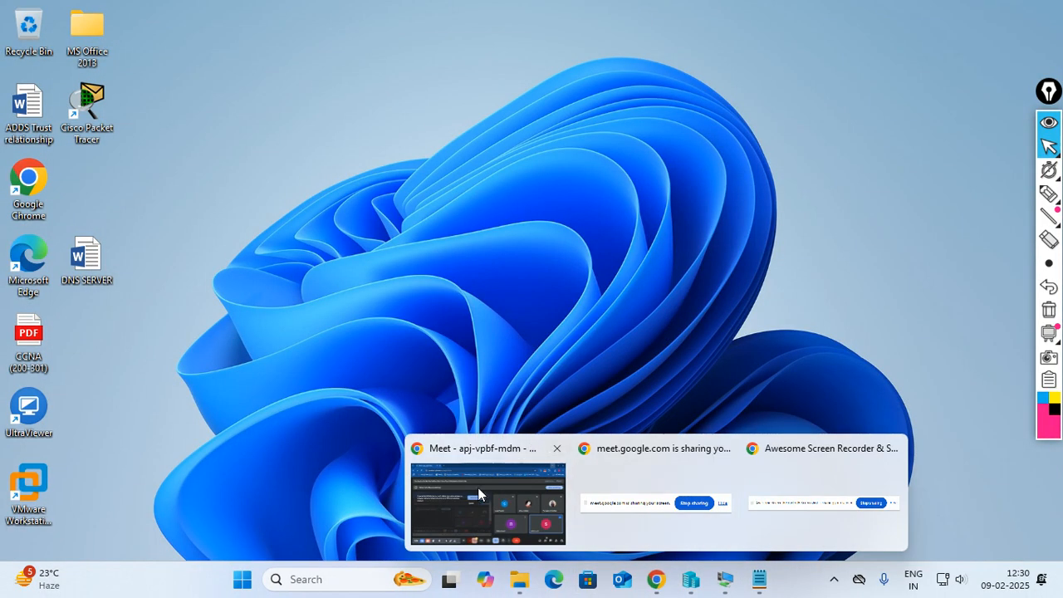
left_click(480, 494)
left_click(920, 51)
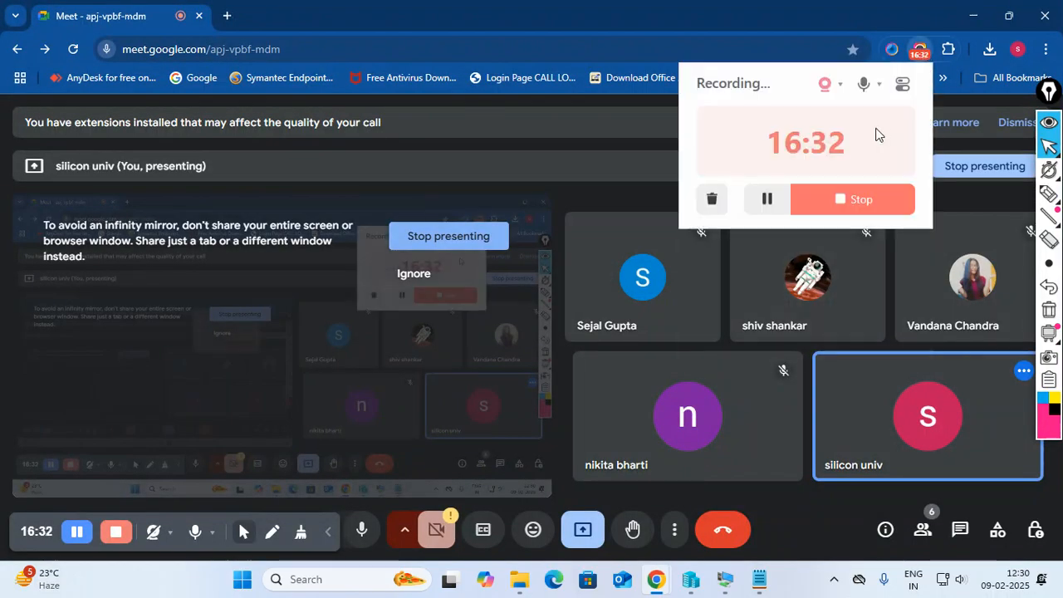